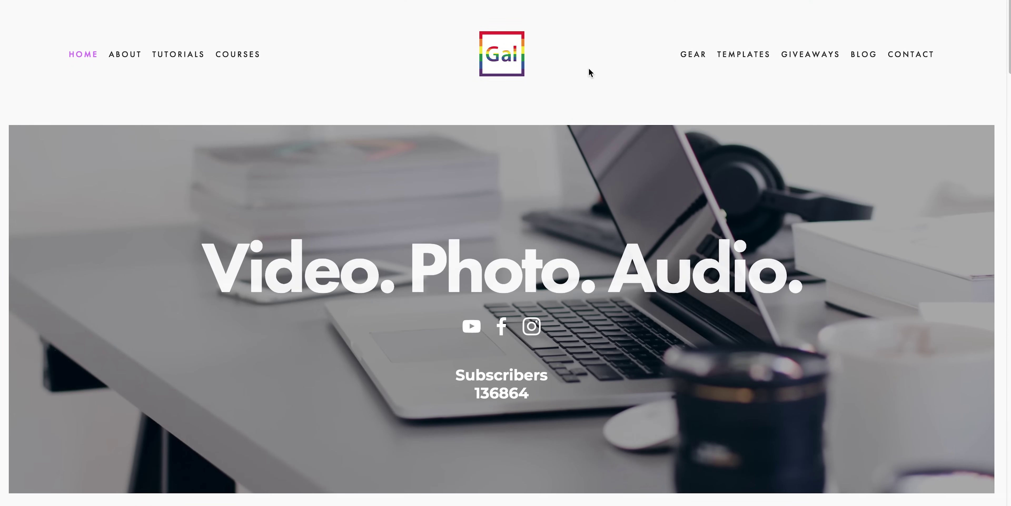
- Go to the Premiere Gal Store templates page and scroll down to its priced product grid
left_click(736, 78)
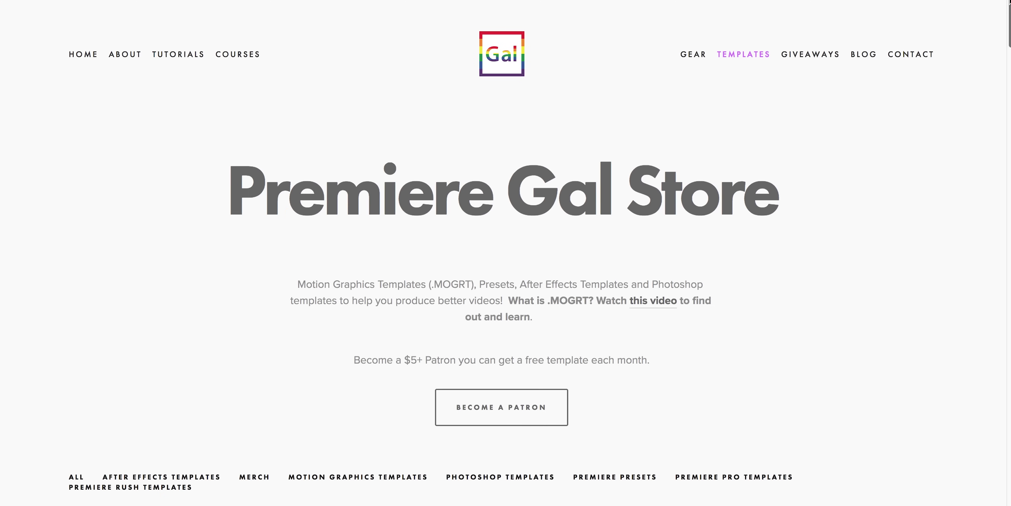
scroll(505, 253, "down", 10)
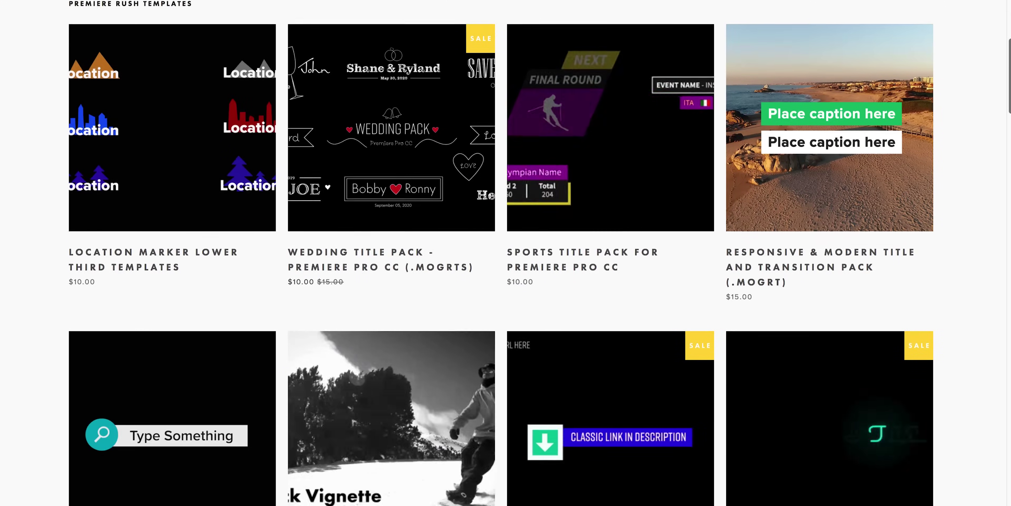
scroll(506, 253, "down", 1)
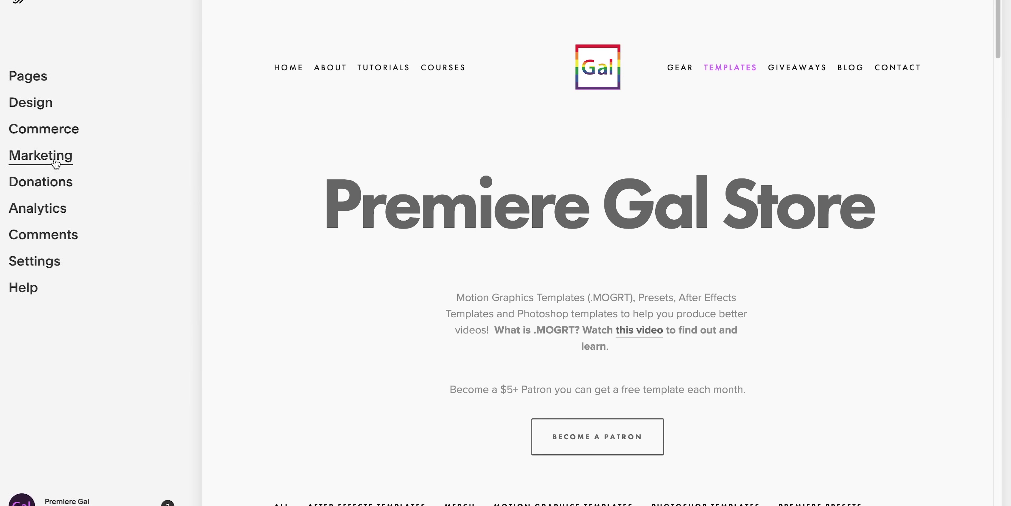
- Open the Promotional Pop-Up settings under Marketing and review its headline and body text
left_click(59, 155)
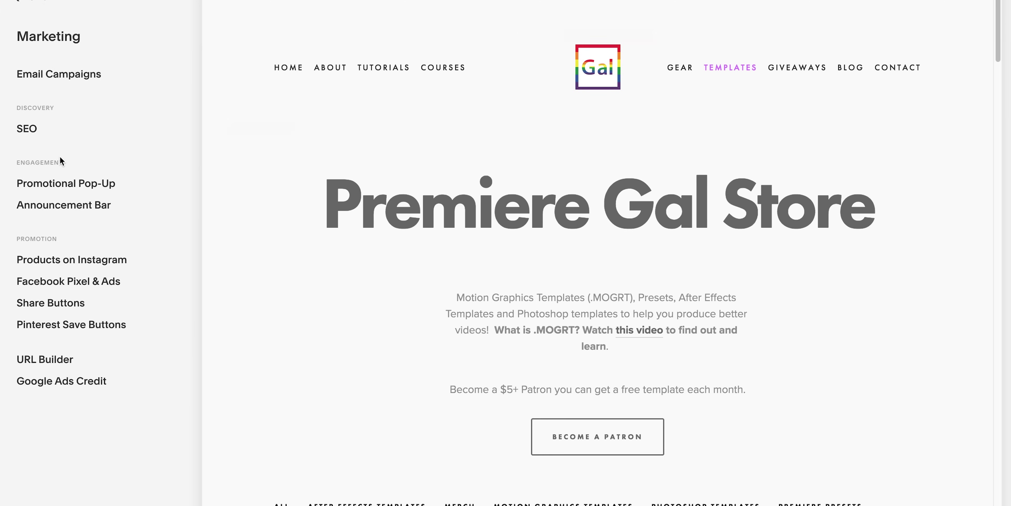
left_click(67, 184)
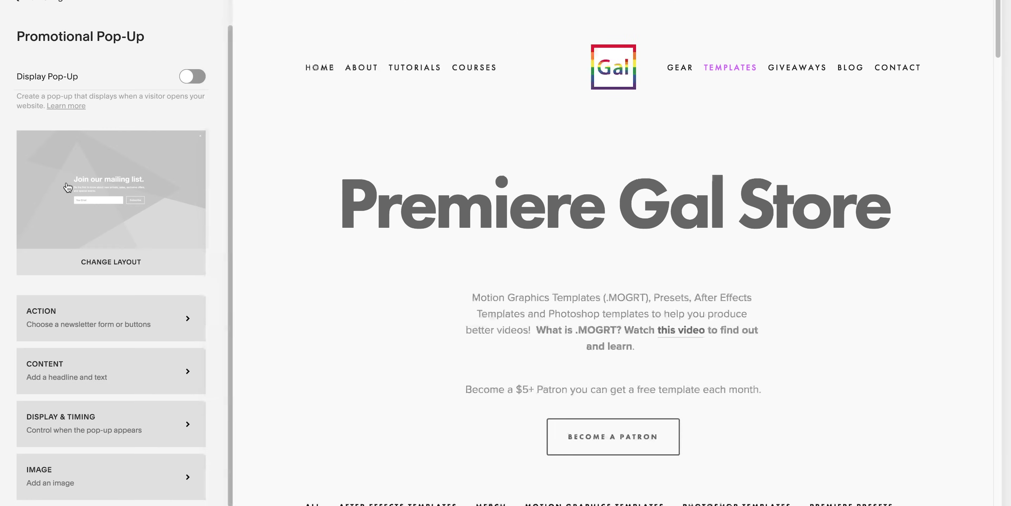
left_click(84, 183)
left_click_drag(115, 143, 93, 146)
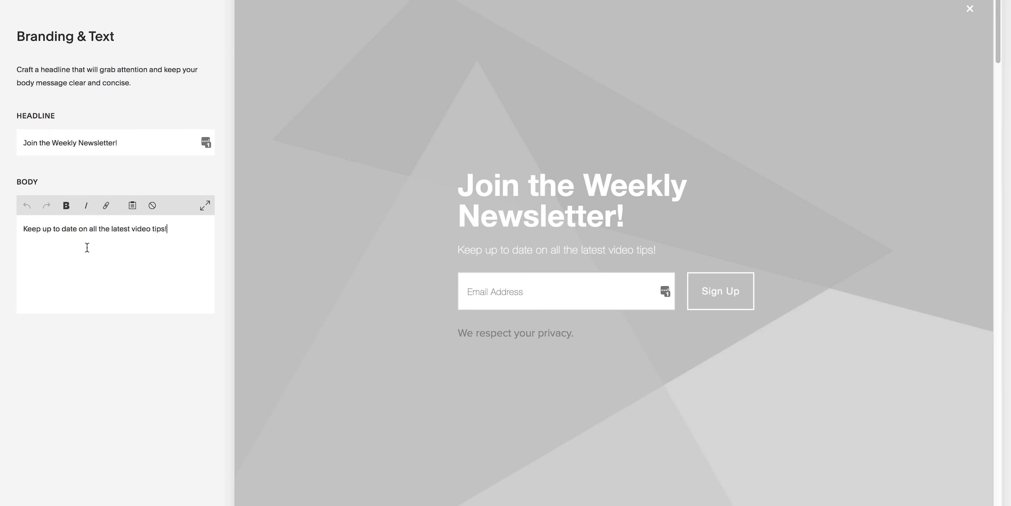
left_click(26, 1)
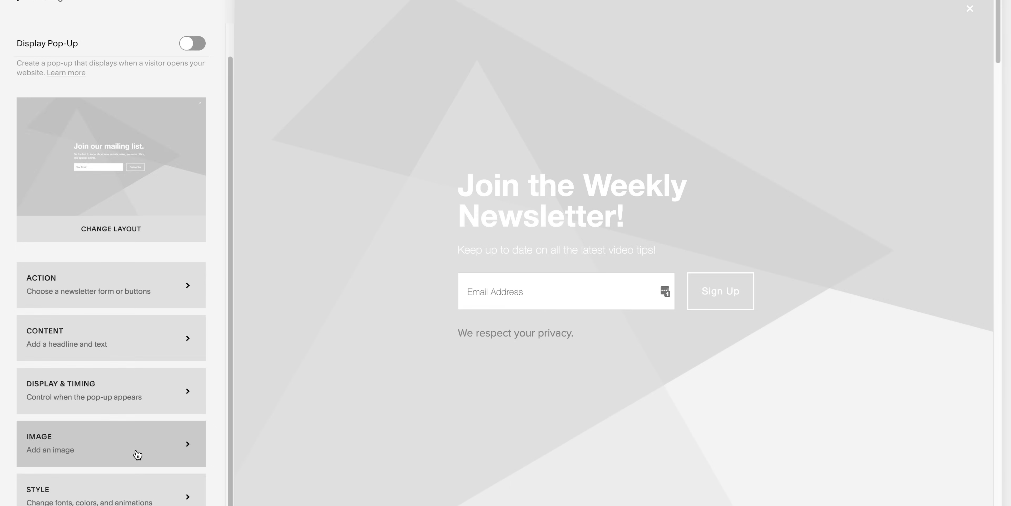
- Add a free stock mountain lake photo as the pop-up's background image
left_click(133, 452)
left_click(96, 239)
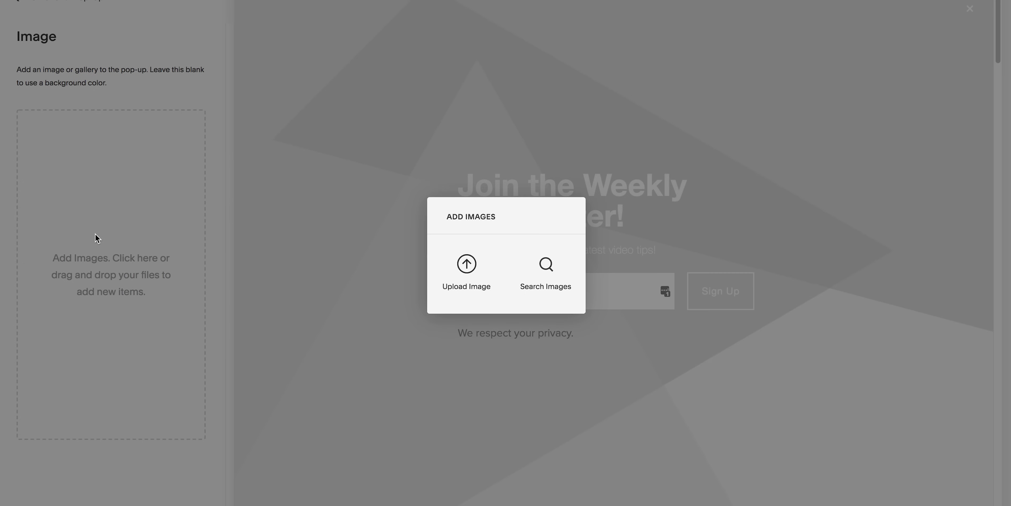
left_click(533, 282)
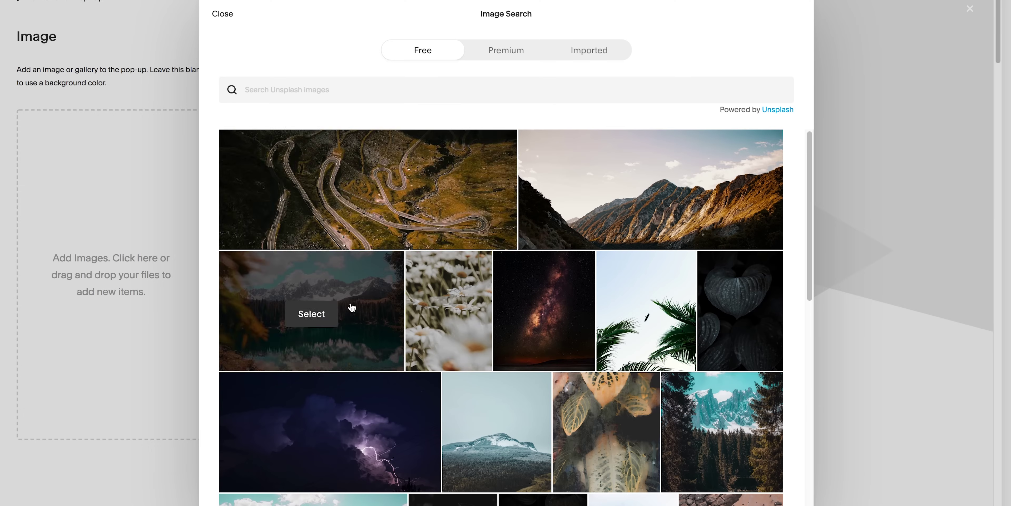
left_click(351, 306)
left_click(638, 321)
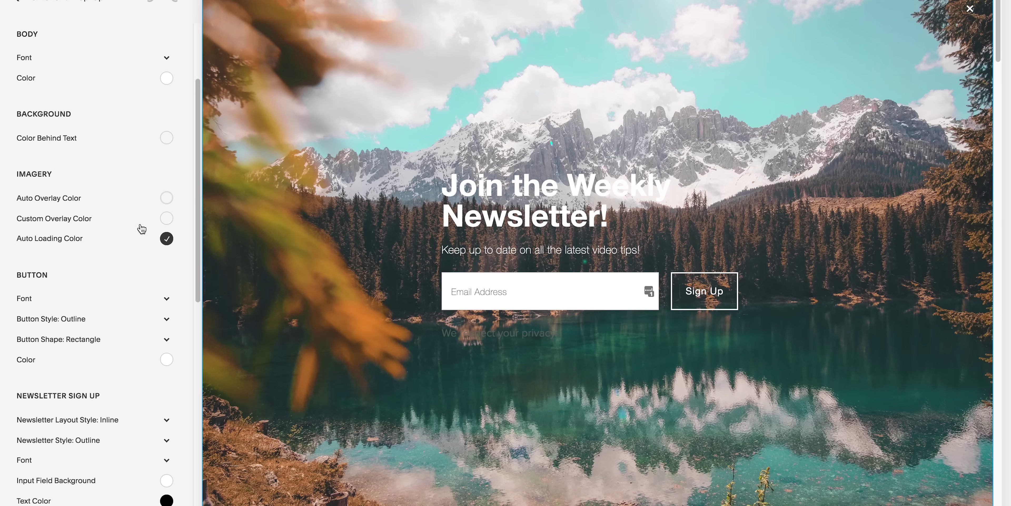
- Darken the photo with a dark grey custom overlay colour at 0.57 opacity
left_click(166, 219)
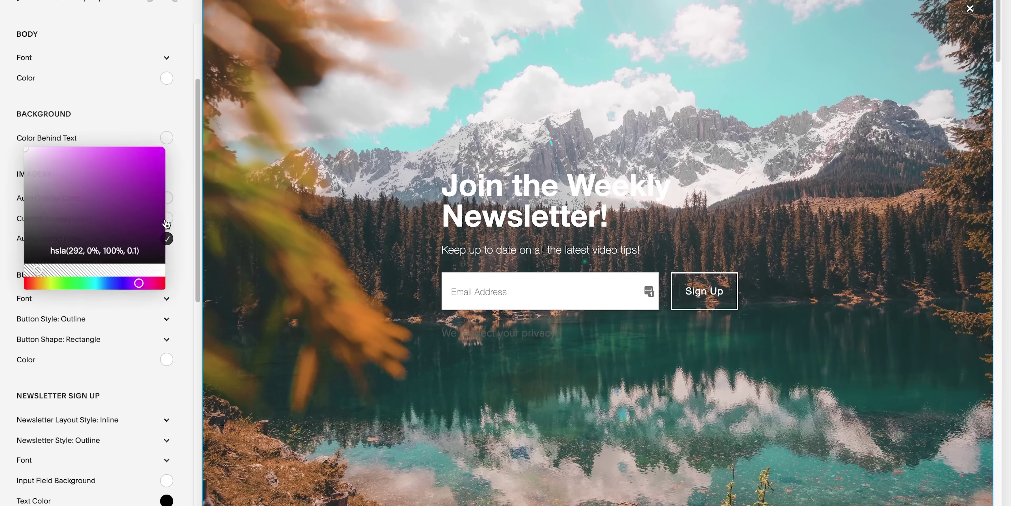
left_click_drag(43, 198, 27, 240)
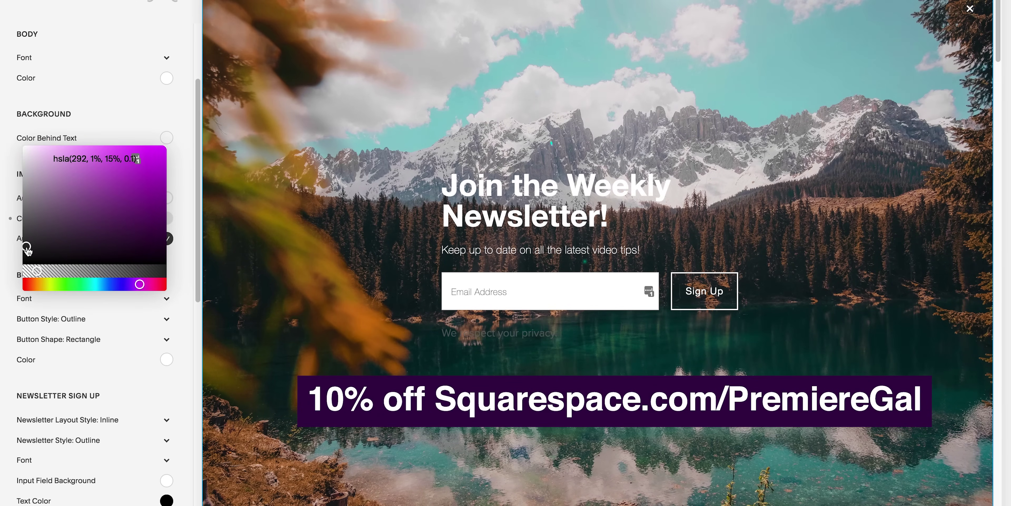
left_click_drag(39, 276, 106, 275)
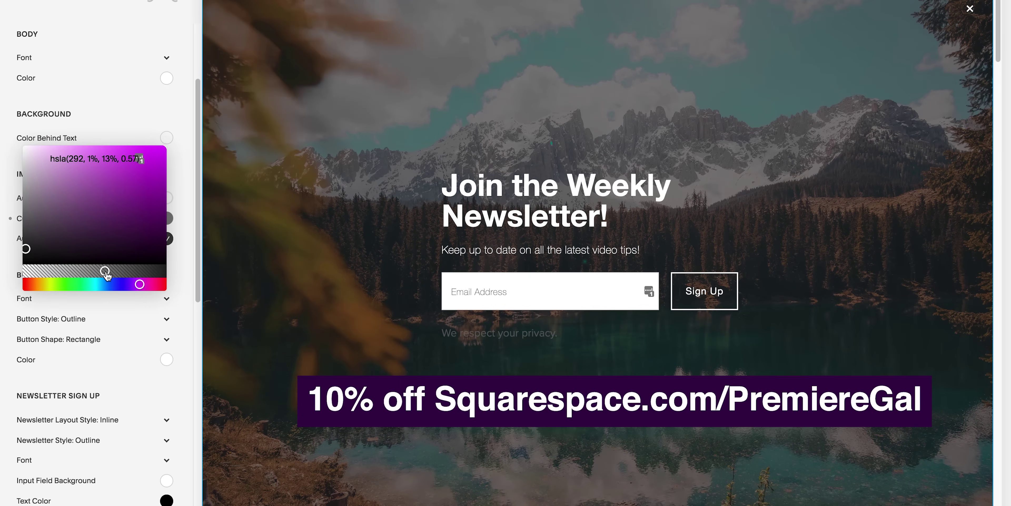
left_click(27, 3)
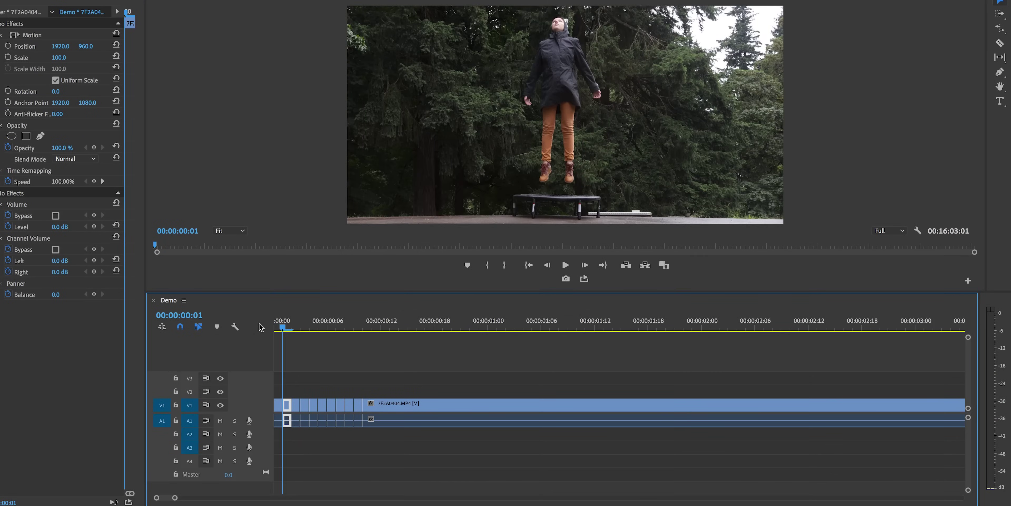
- Split 7F2A0404.MP4 at the takeoff frame, then delete the earlier part and close its gap
key("Right")
key("Right")
key("Right")
key("Right")
key("Right")
key("Right")
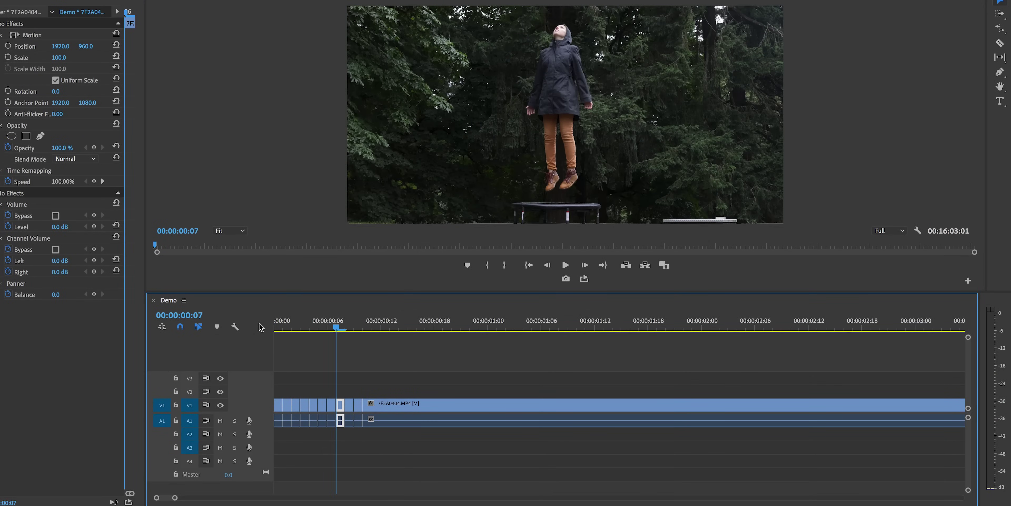
key("Right")
key("Right")
key("Right")
key("d")
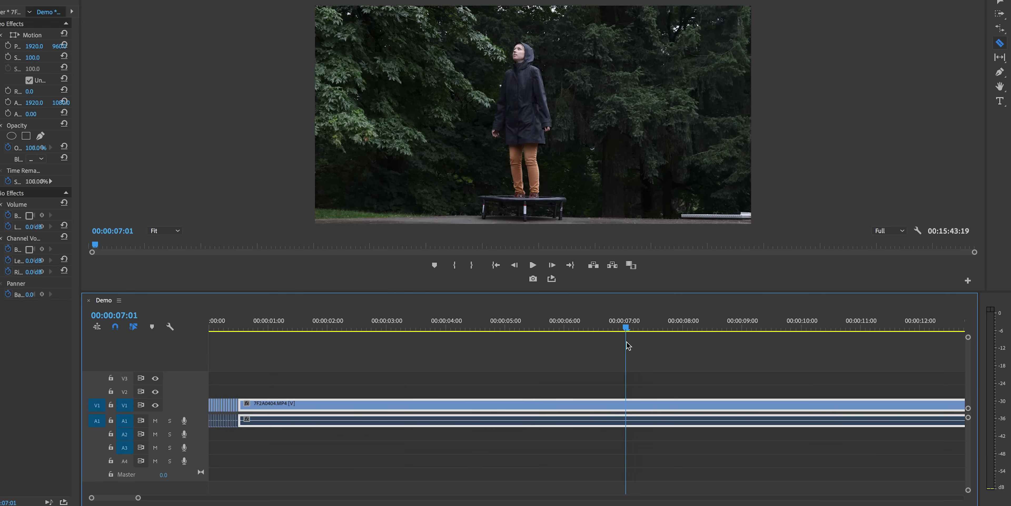
key("space")
key("space")
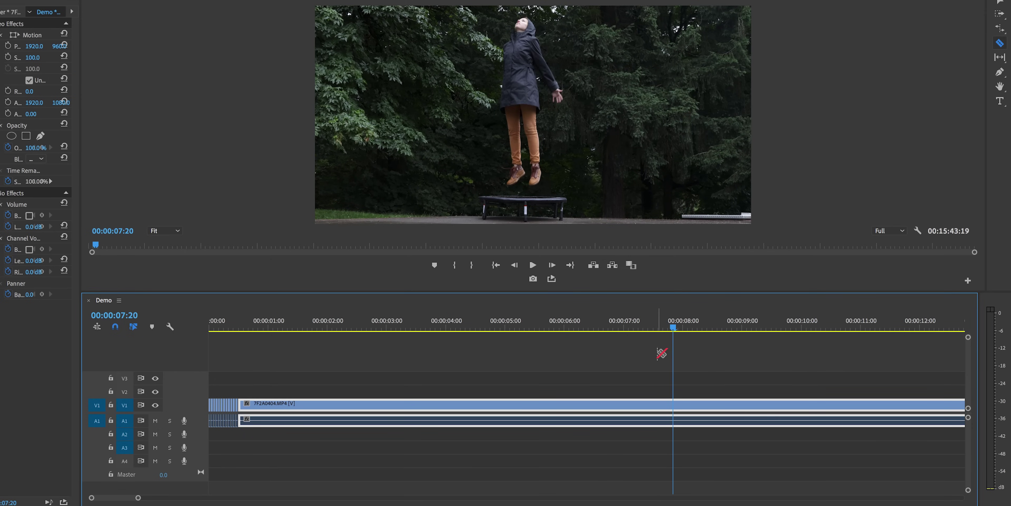
key("Left")
key("Left")
left_click(671, 406)
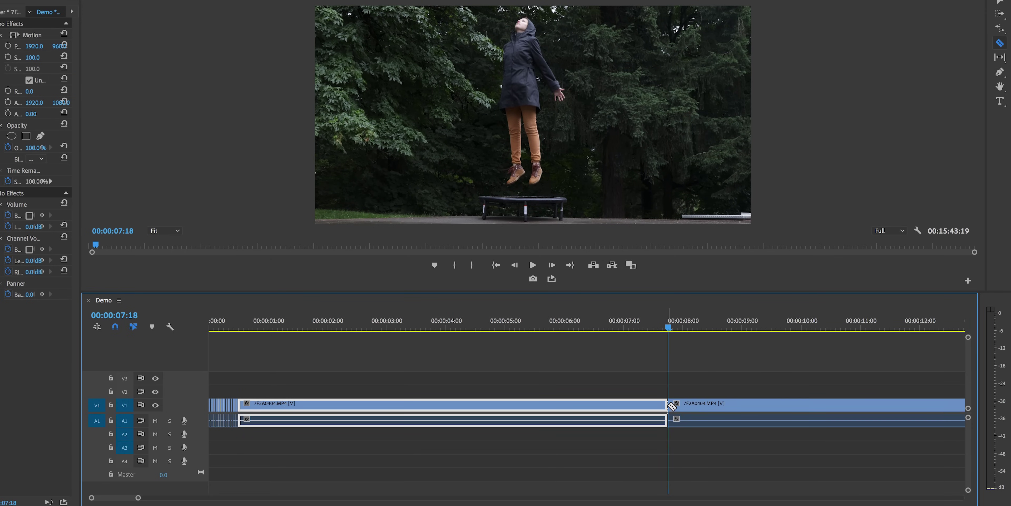
key("v")
key("Delete")
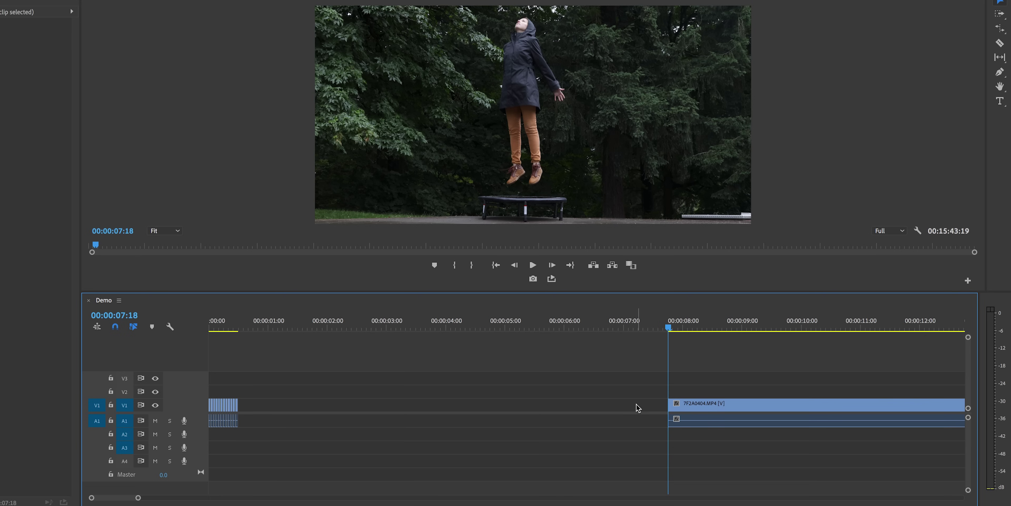
left_click(618, 406)
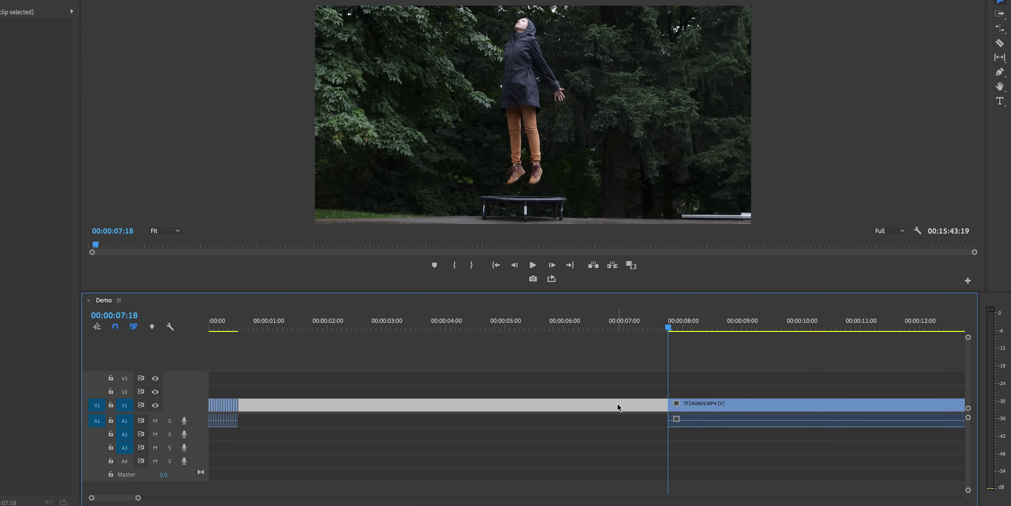
key("Delete")
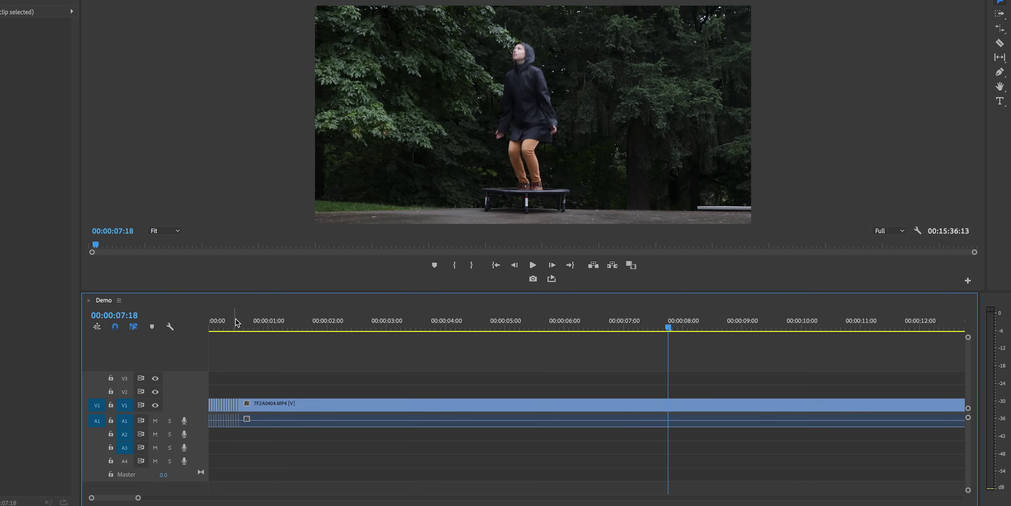
- Cut the clip at frame 00:00:00:13
left_click(240, 324)
key("Left")
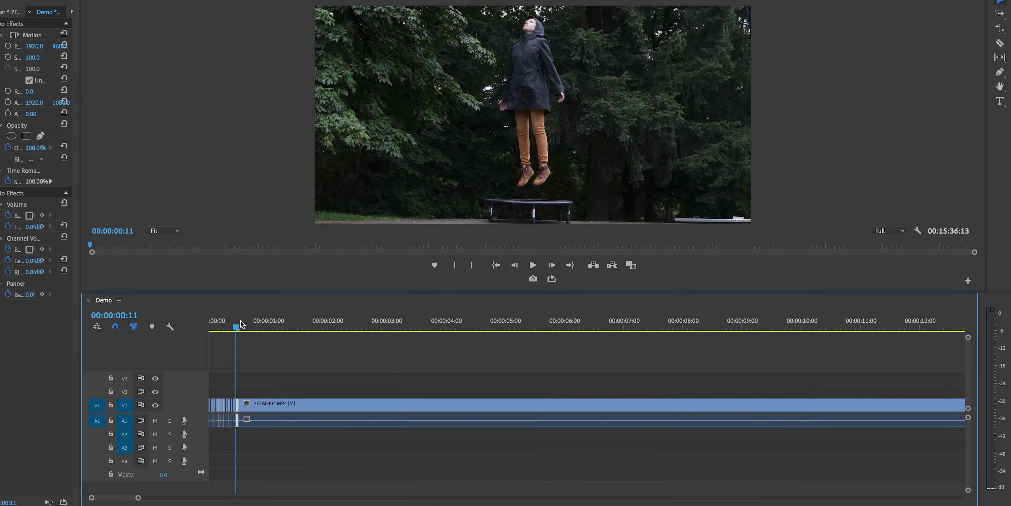
key("Right")
key("Right")
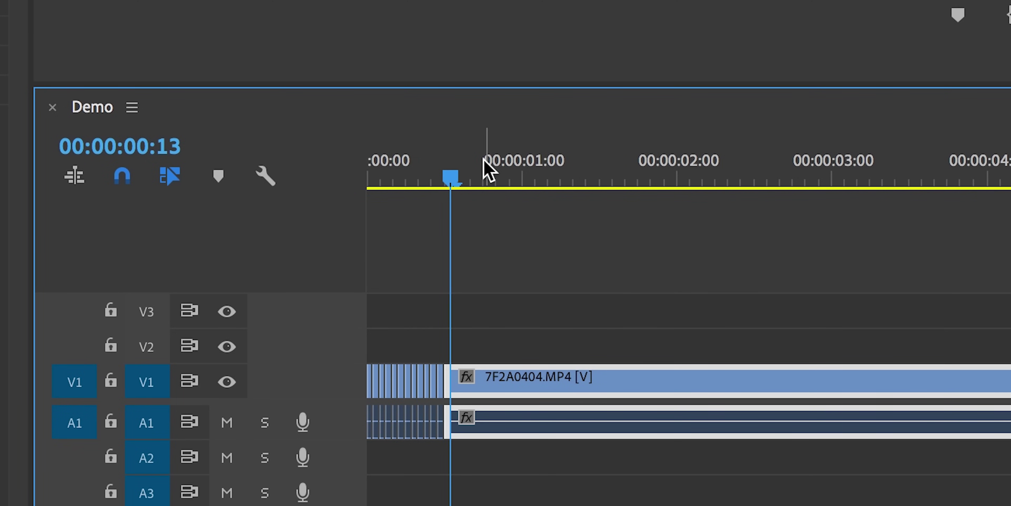
key("c")
left_click(452, 379)
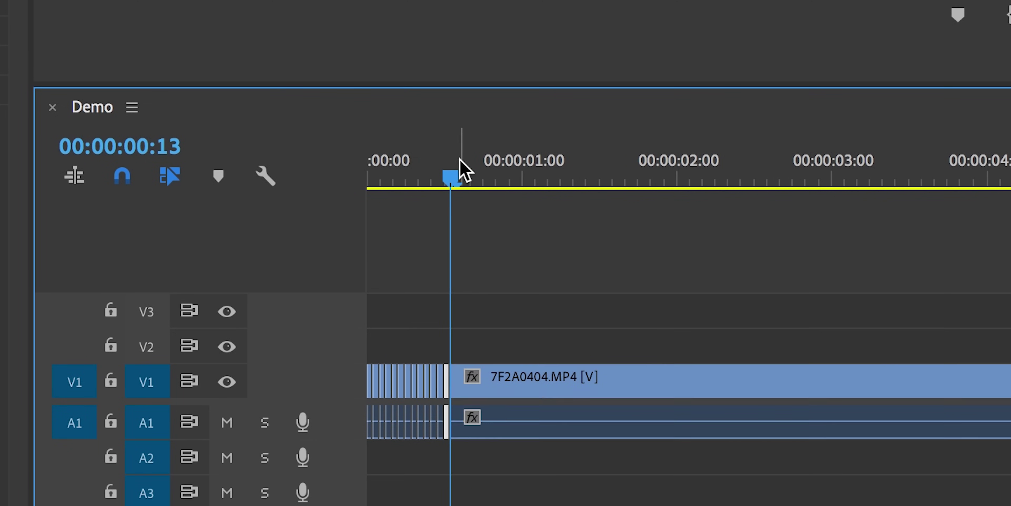
- Cut again near 00:00:08:06, delete the unwanted piece, and close the gap up to frame 13
left_click_drag(463, 169, 700, 346)
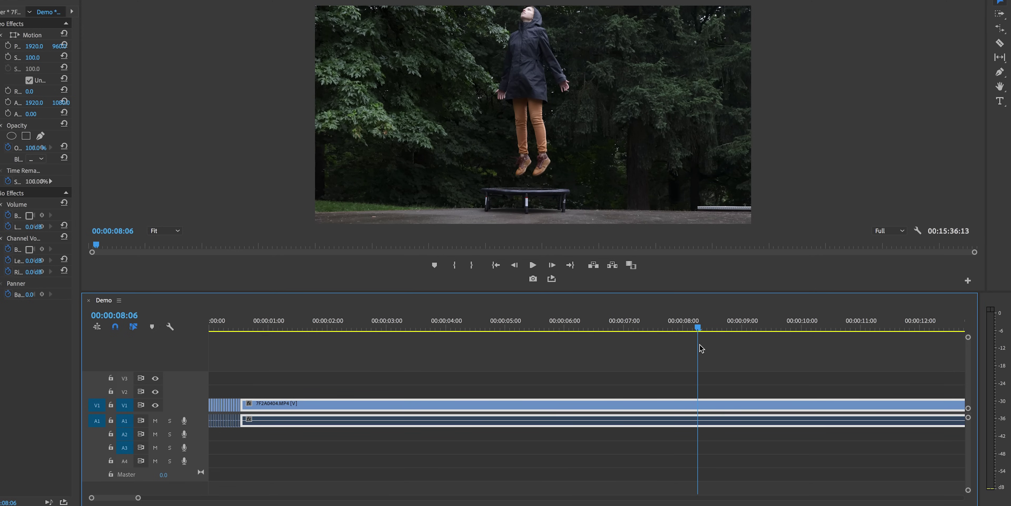
key("c")
left_click(700, 410)
key("v")
key("Delete")
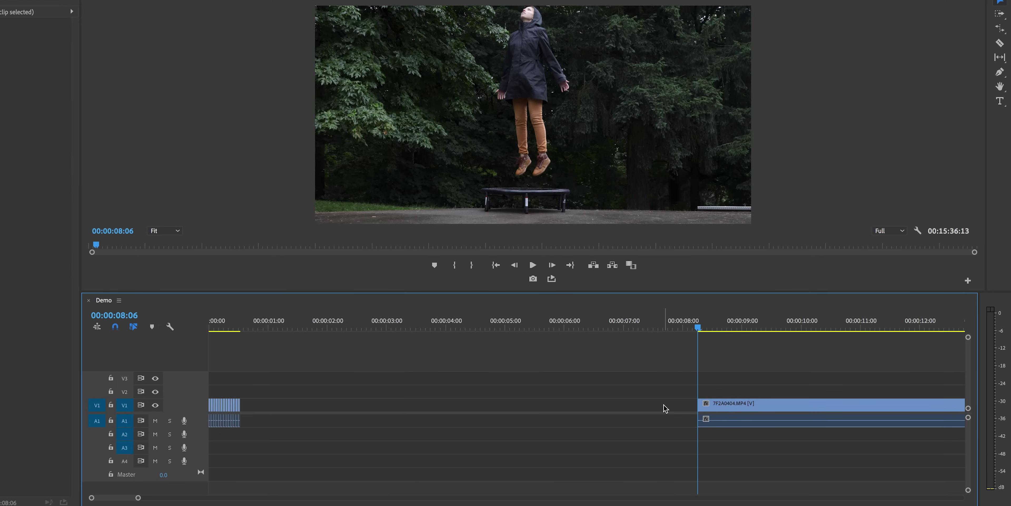
left_click(666, 407)
key("Delete")
left_click(241, 322)
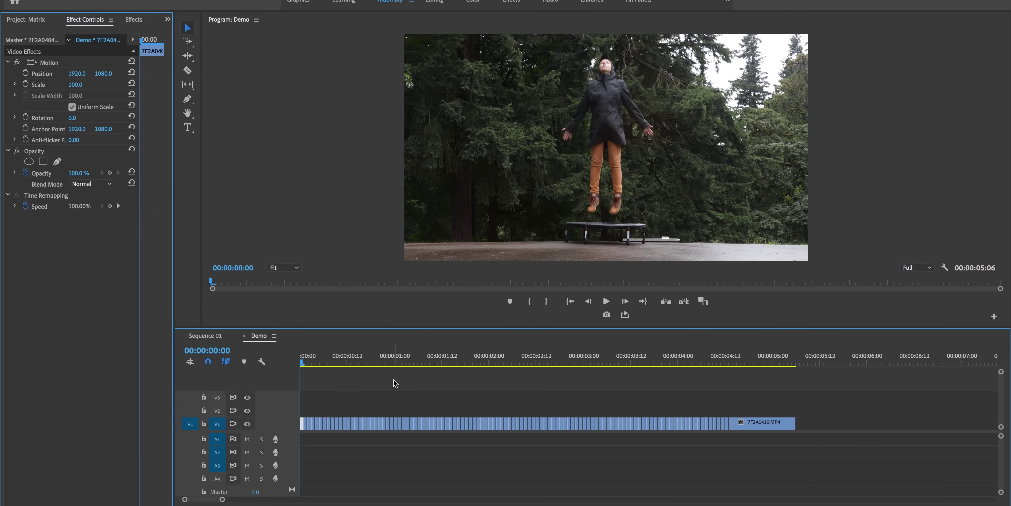
- Step through the 7F2A0410.MP4 jump frame by frame to 00:00:01:08, then show the Project: Matrix bin
key("space")
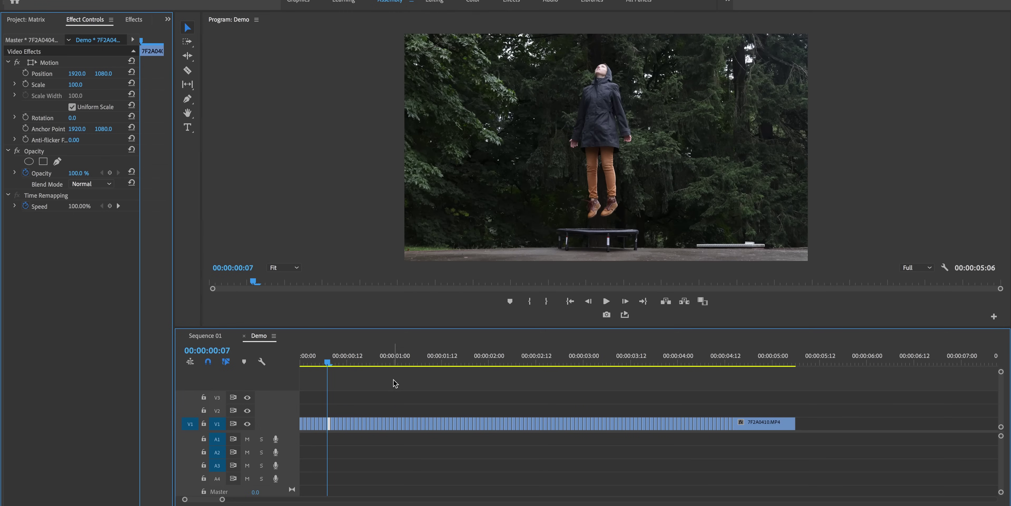
key("Right")
key("Right")
key("Right")
key("Right")
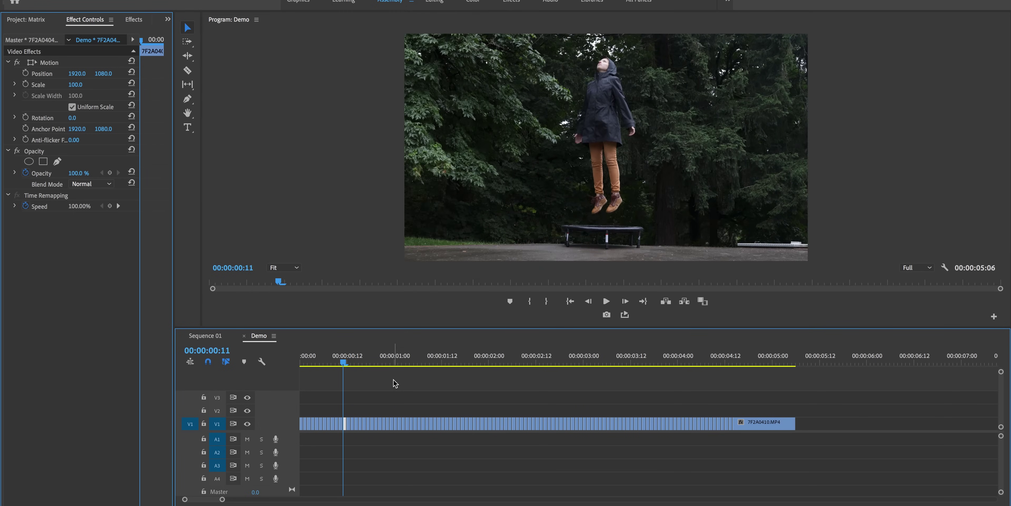
key("Right")
key("Right")
key("Right")
key("Right")
key("Right")
key("Right")
key("Right")
key("Right")
key("Right")
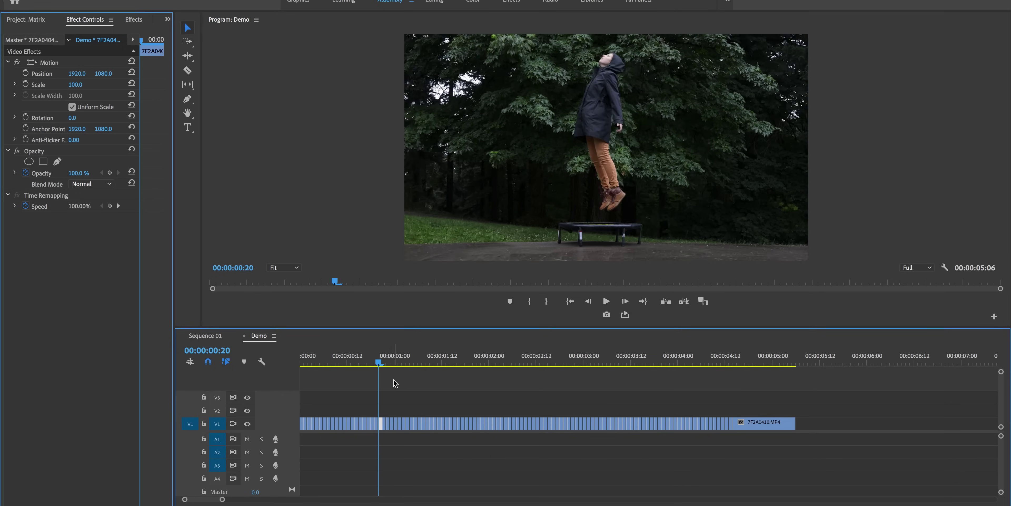
key("Right")
key("Right")
key("Right")
key("Right")
key("Right")
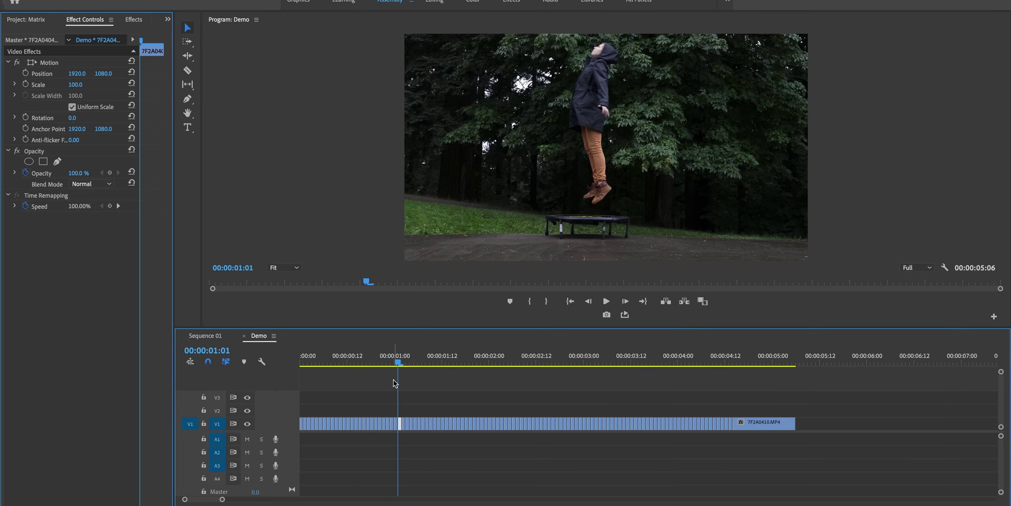
key("Right")
key("Right")
key("Right")
key("Right")
key("Right")
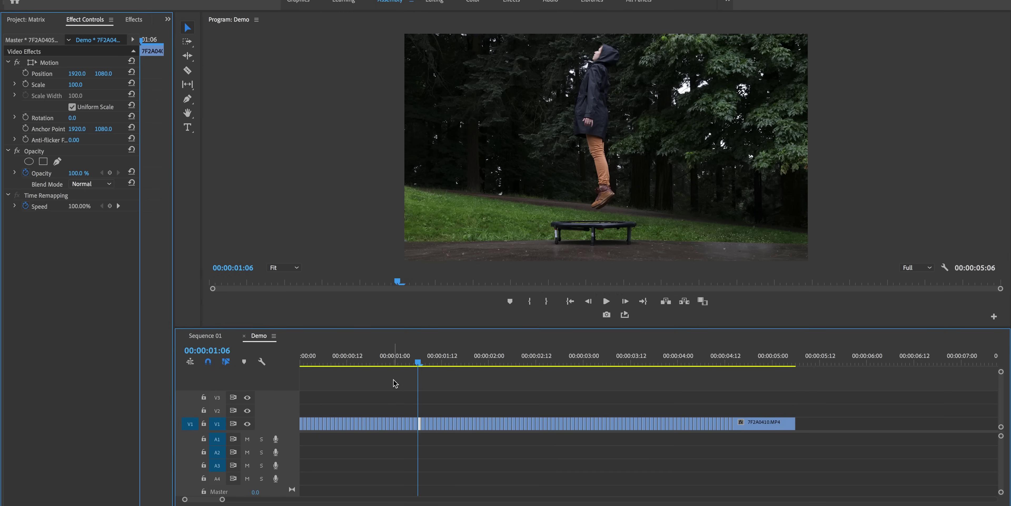
key("Right")
key("Right")
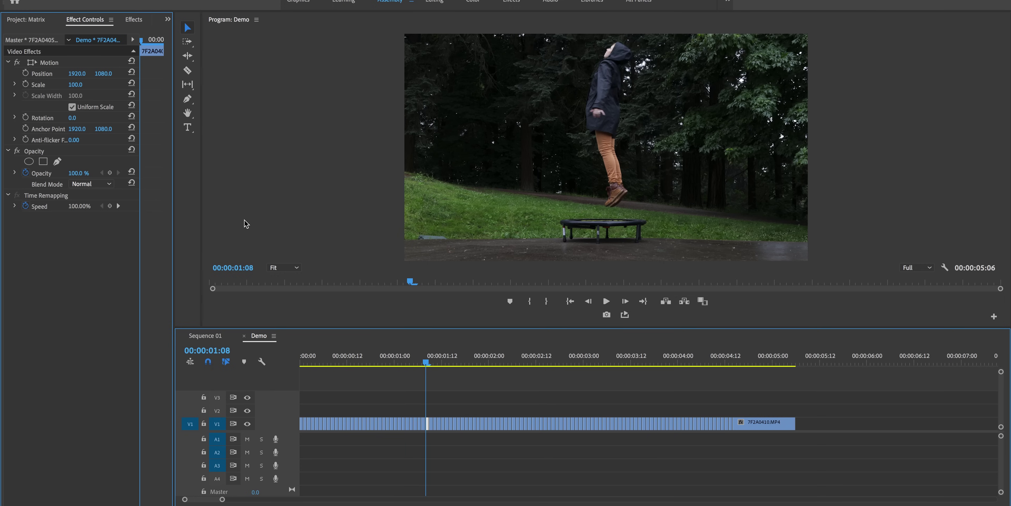
left_click(17, 21)
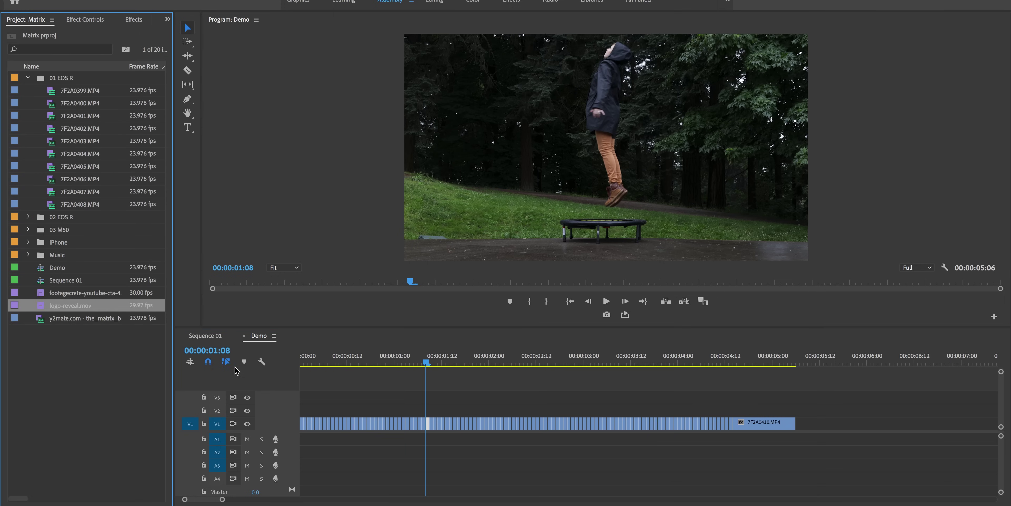
- Change the Demo sequence's frame size from 3840×2160 to 1920×1080 in Sequence Settings
left_click(251, 335)
left_click(56, 271)
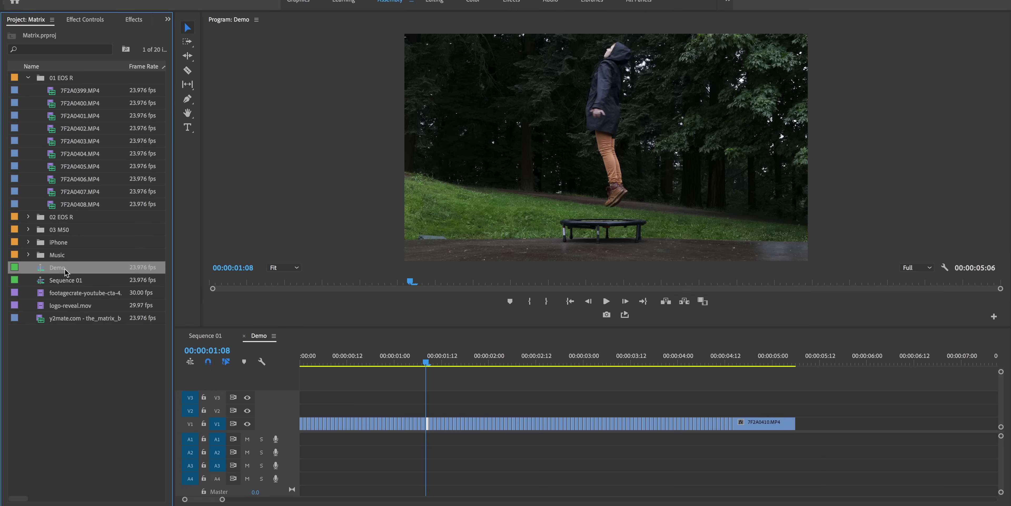
right_click(53, 270)
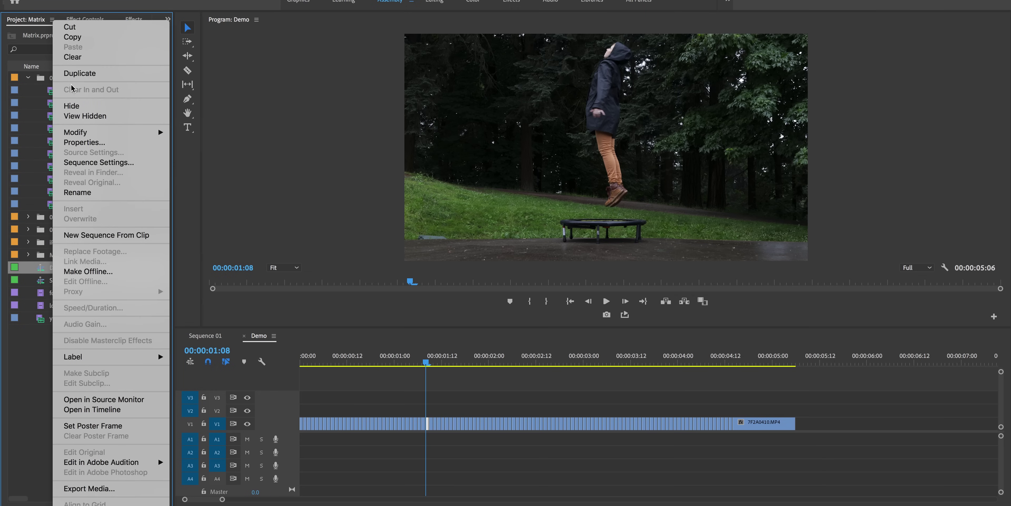
left_click(98, 164)
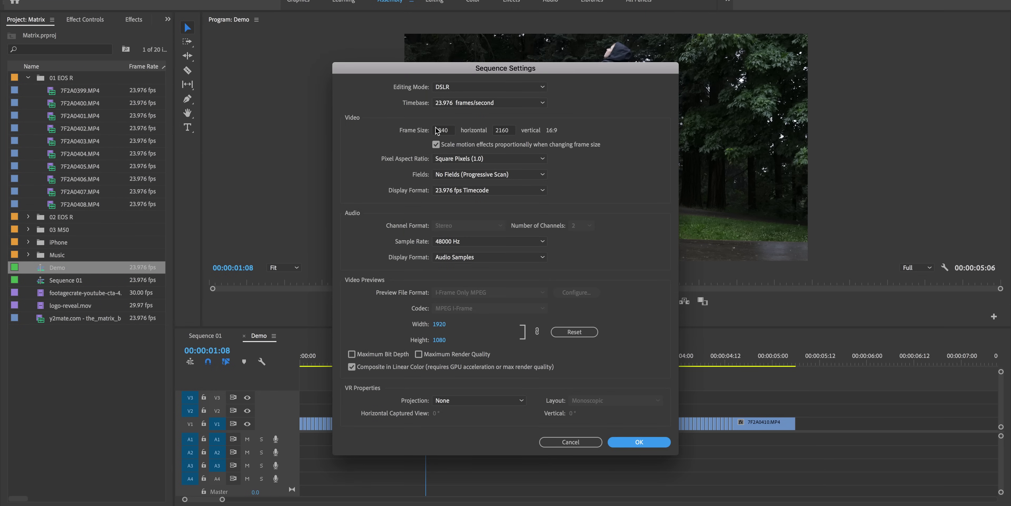
double_click(436, 130)
type("1")
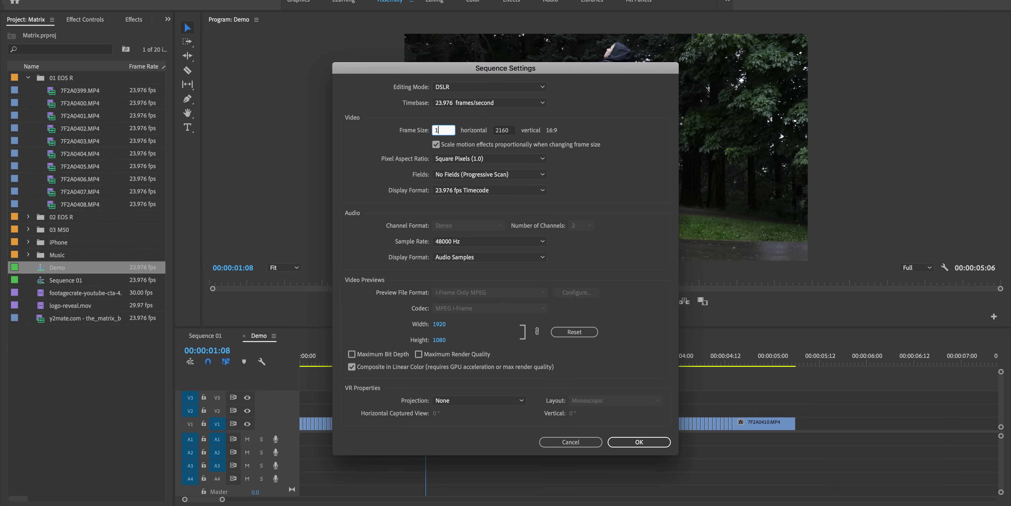
type("920")
key("Tab")
type("1")
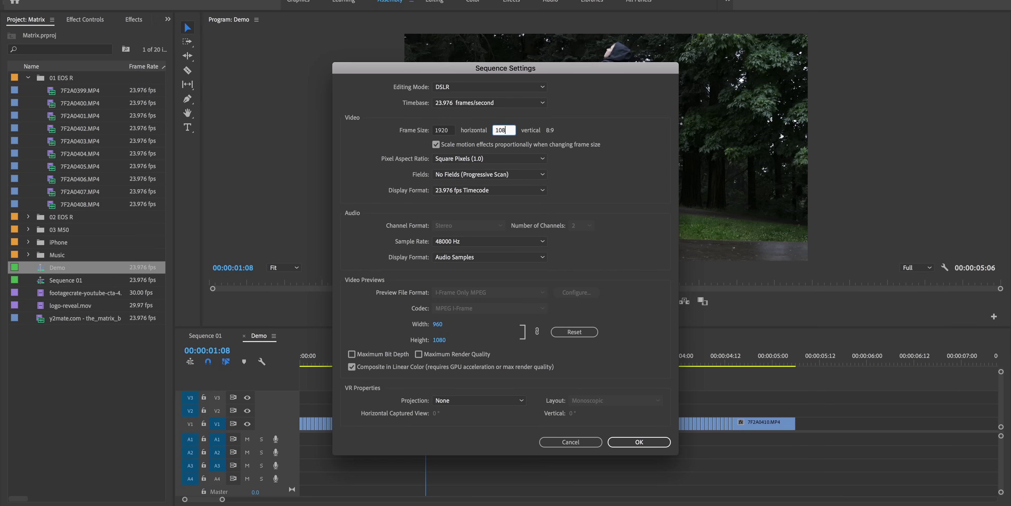
type("080")
left_click(639, 441)
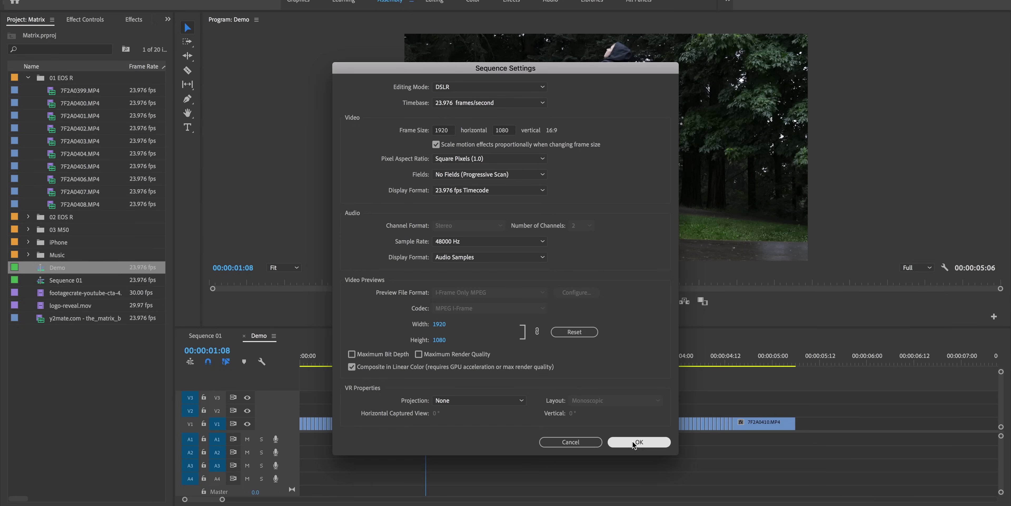
left_click(297, 357)
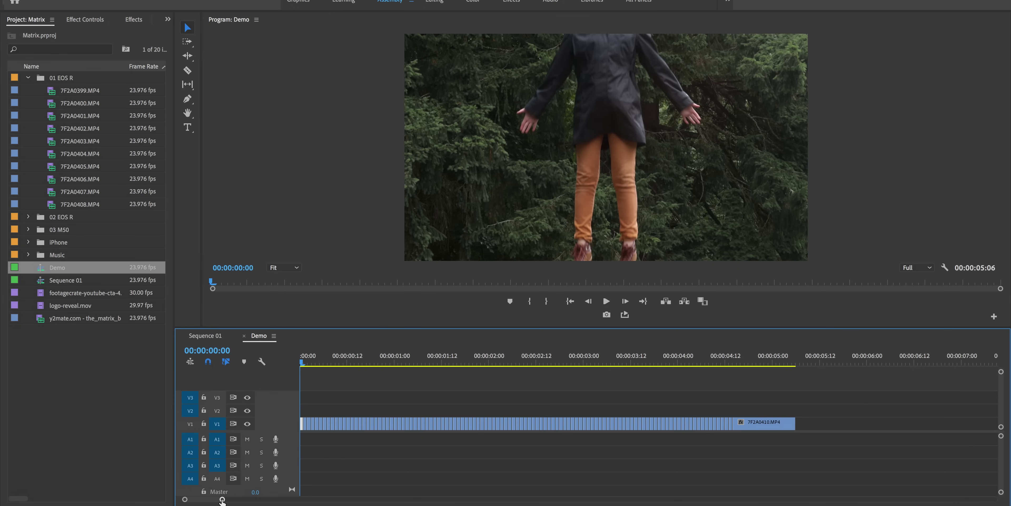
- Scale the first one-frame clip down in Effect Controls to fit the 1920×1080 frame
left_click_drag(222, 499, 198, 499)
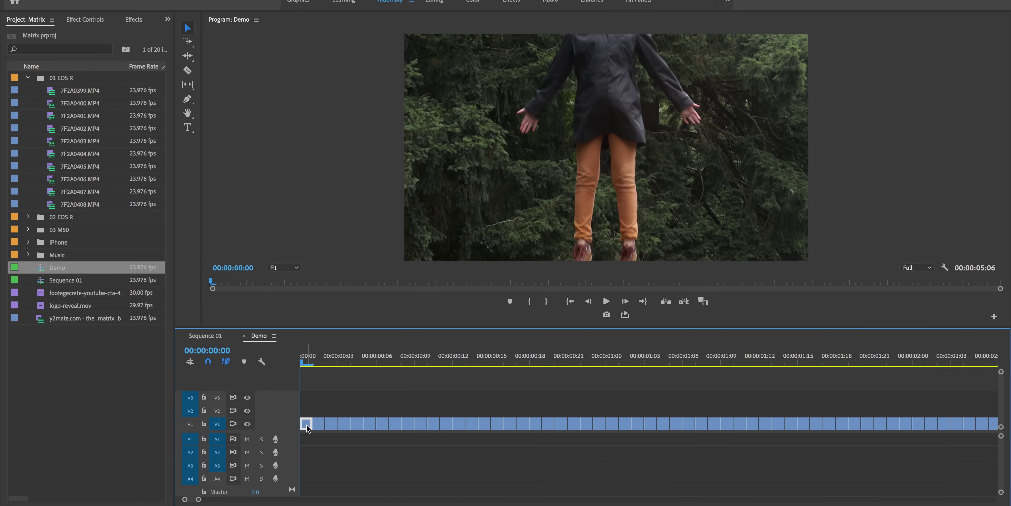
left_click(90, 20)
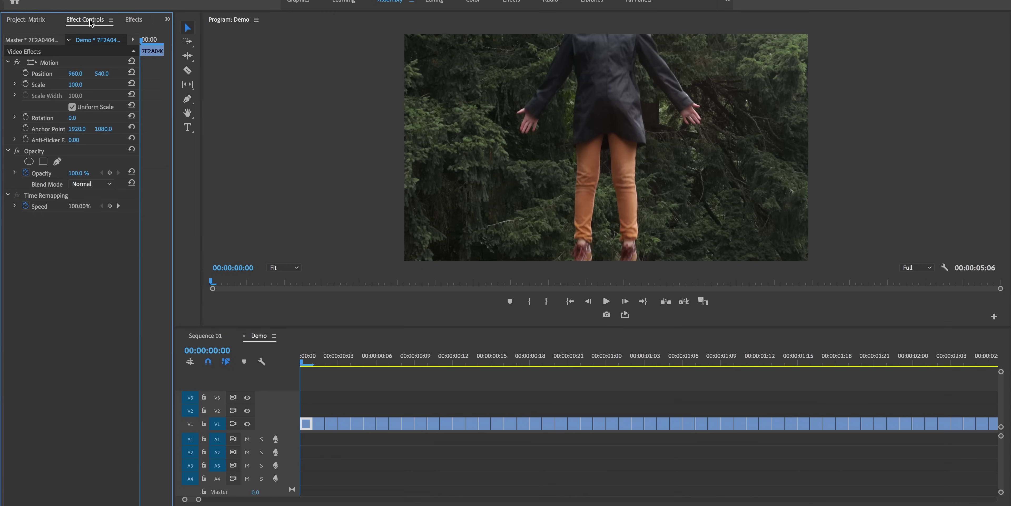
left_click_drag(75, 84, 58, 84)
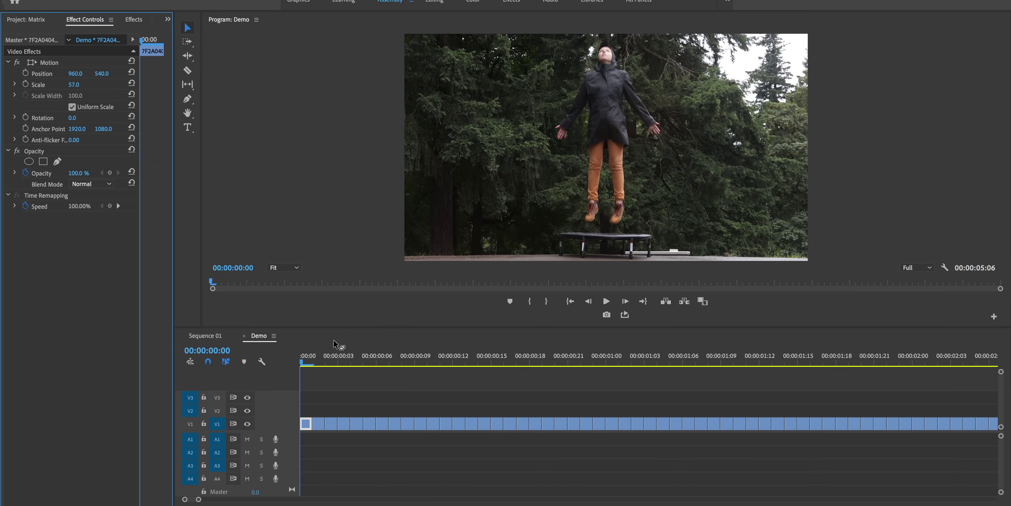
left_click(306, 427)
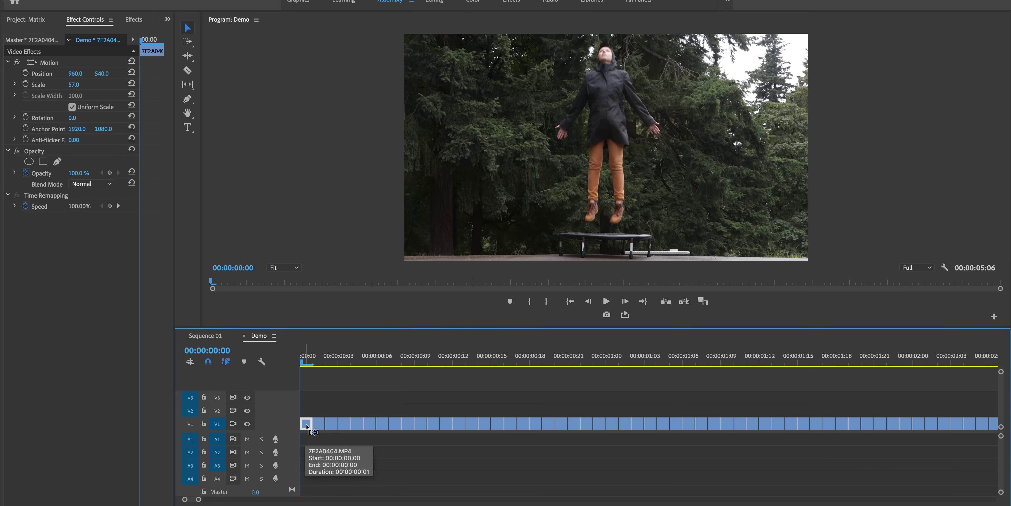
left_click_drag(198, 499, 244, 501)
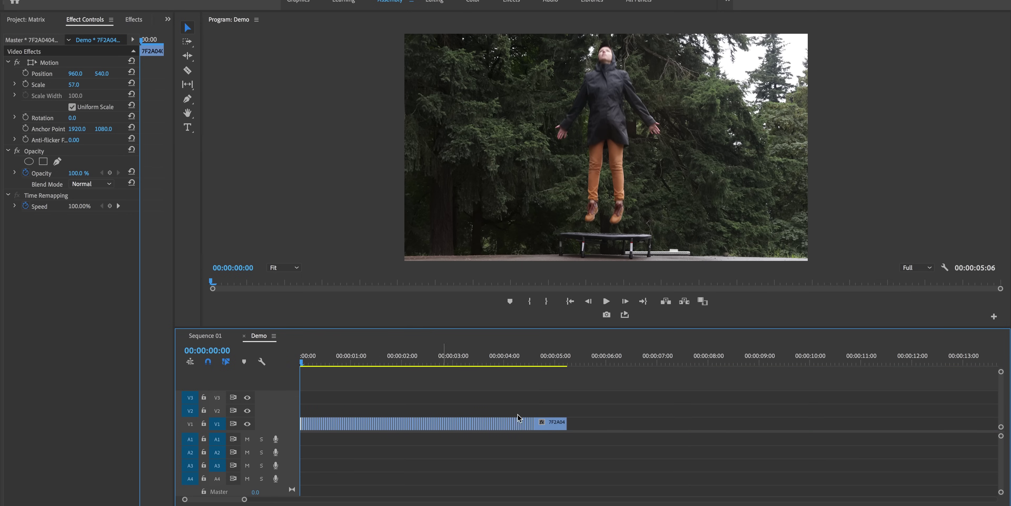
- Paste Motion attributes onto all one-frame V1 clips, preview playback, and zoom the timeline in
left_click_drag(621, 420, 288, 403)
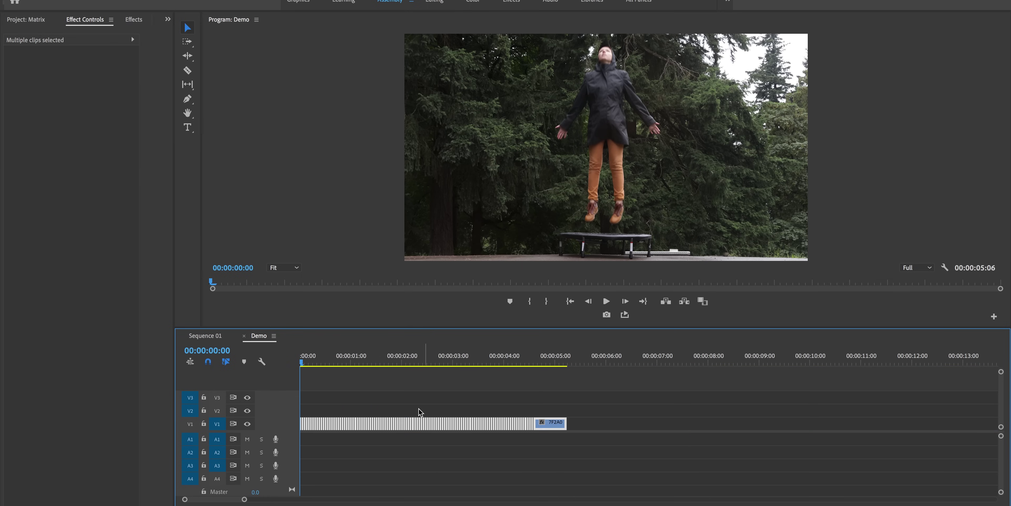
right_click(399, 423)
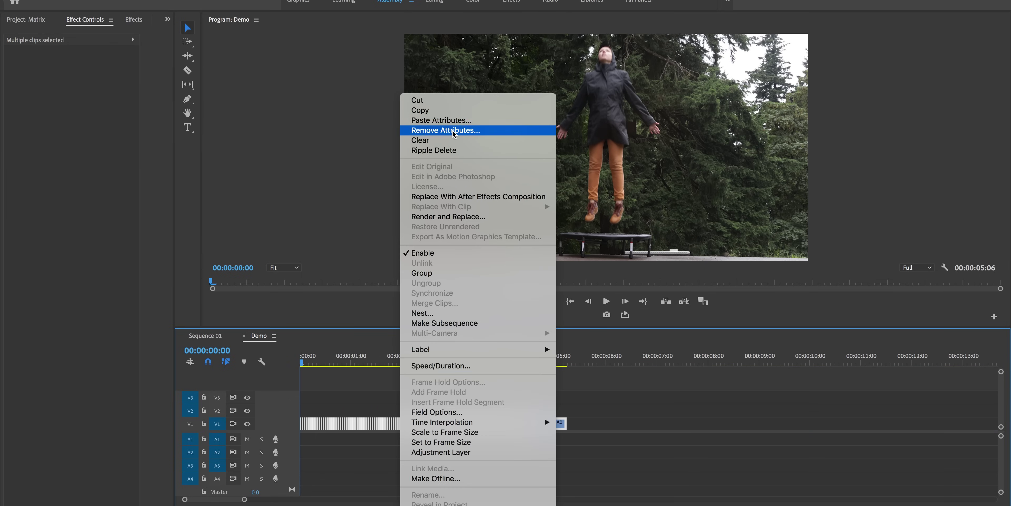
left_click(422, 120)
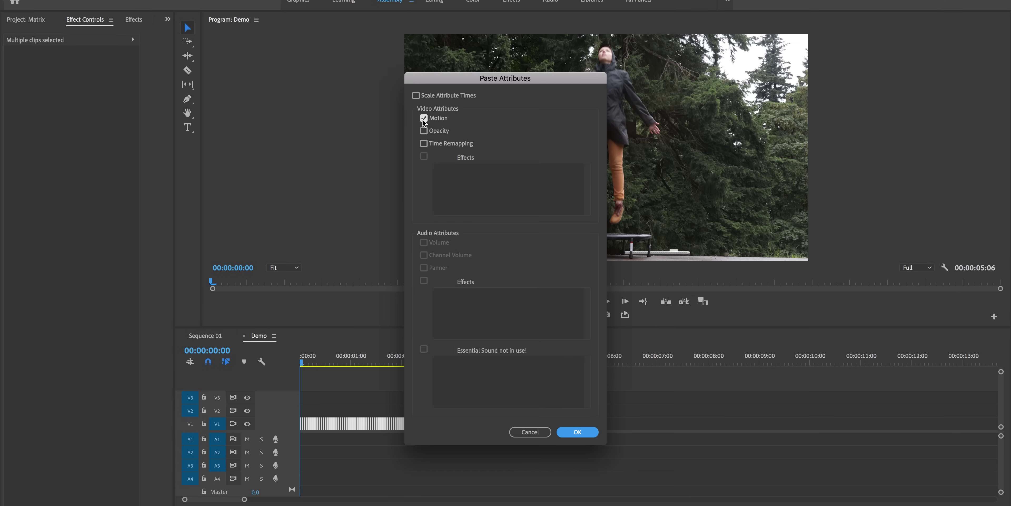
left_click(576, 431)
left_click(326, 361)
key("space")
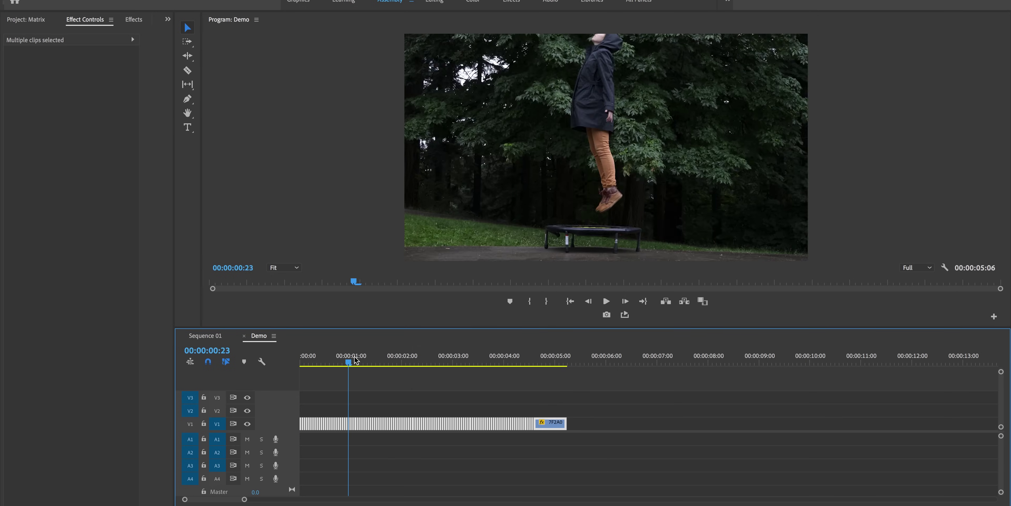
key("Home")
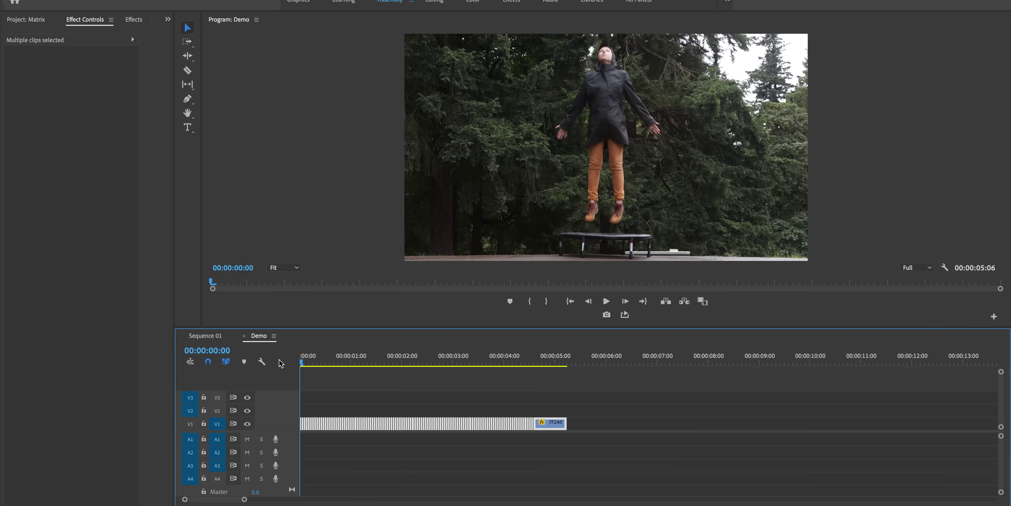
left_click_drag(243, 499, 218, 501)
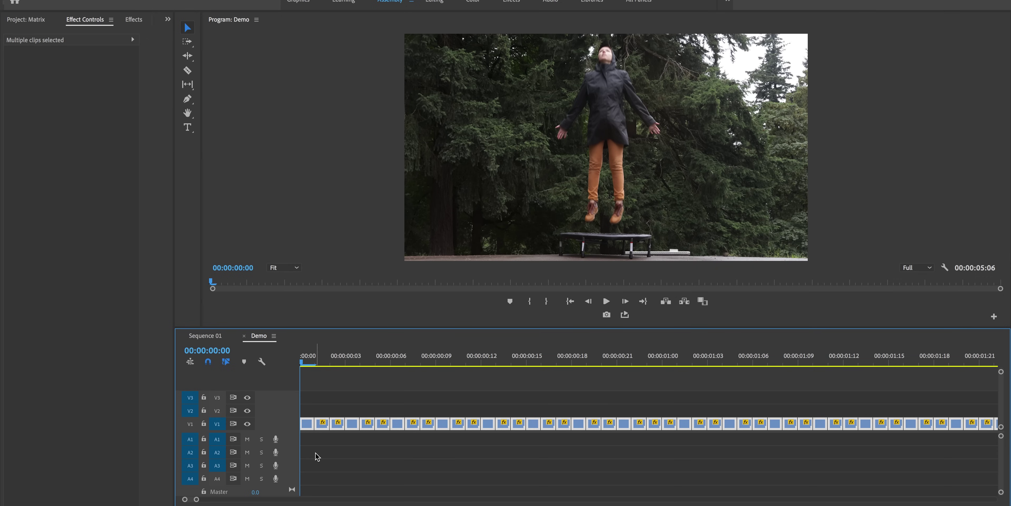
- Lift the first one-frame clip onto V2 and set it to 25% opacity for comparison
key("Right")
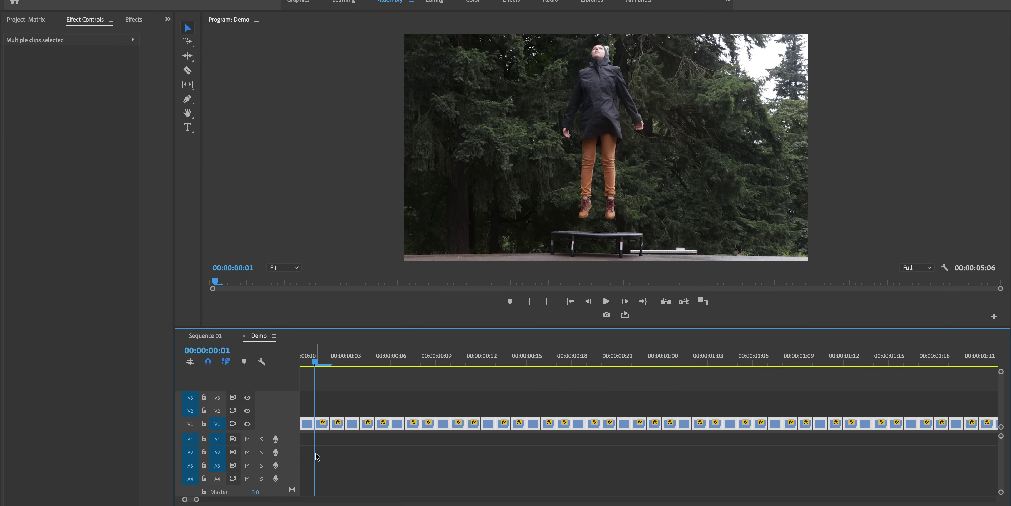
key("Left")
key("Right")
left_click(322, 443)
left_click_drag(320, 427, 309, 410)
key("Up")
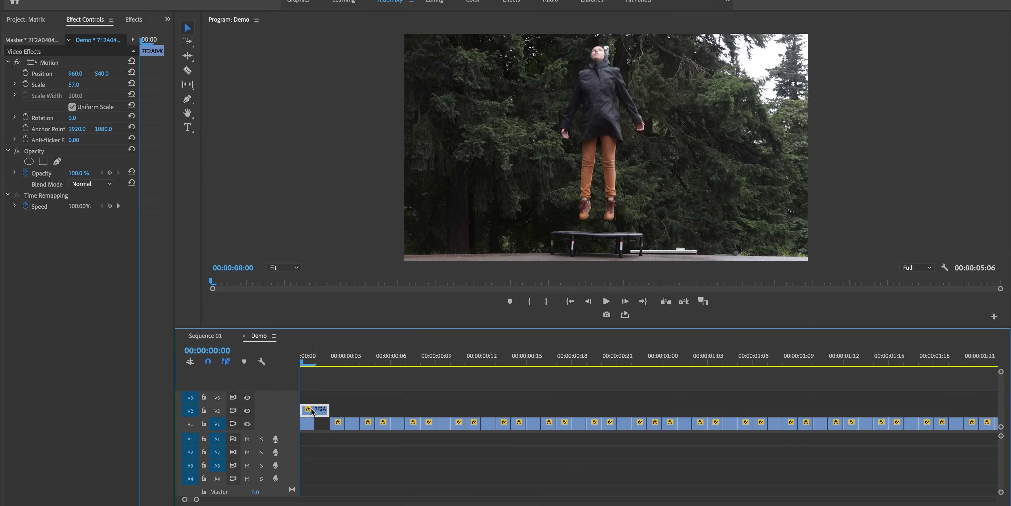
left_click(83, 172)
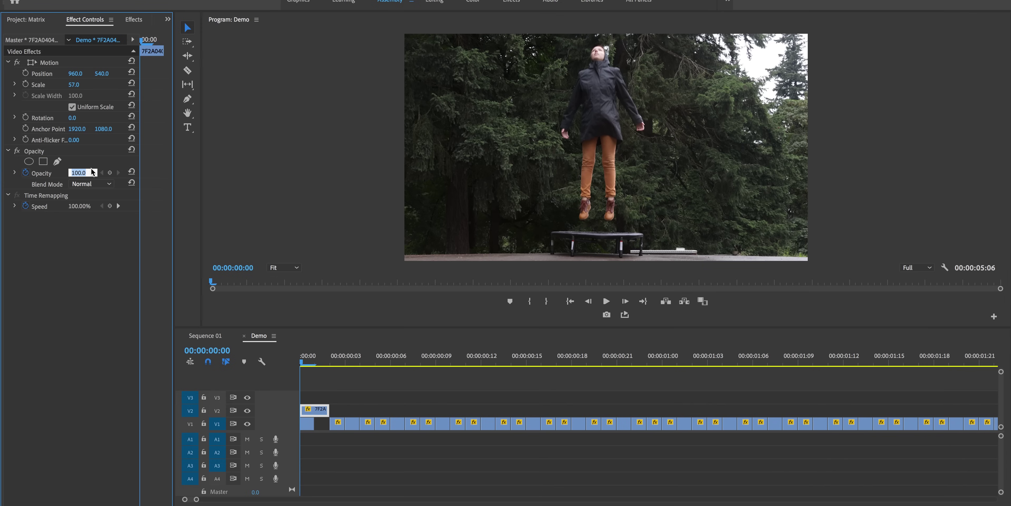
key("Return")
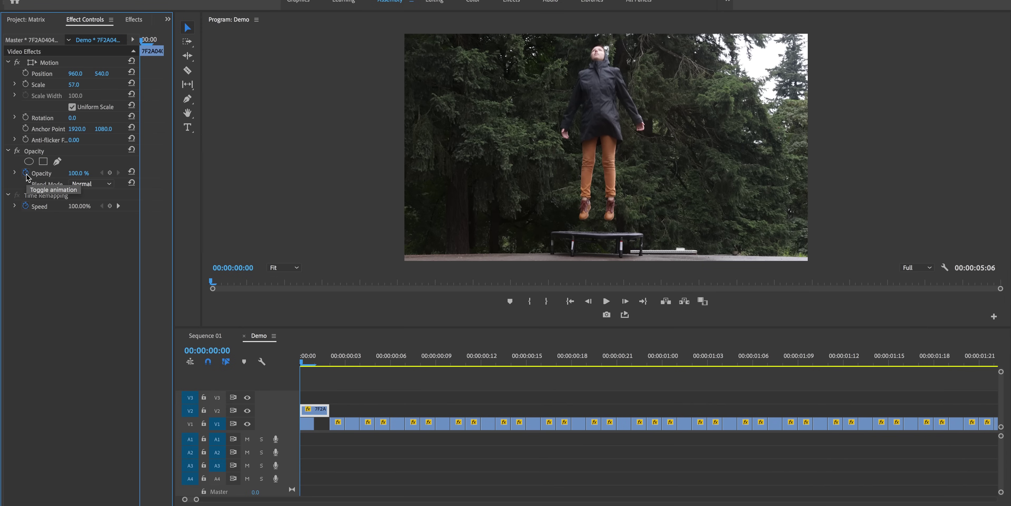
left_click(79, 173)
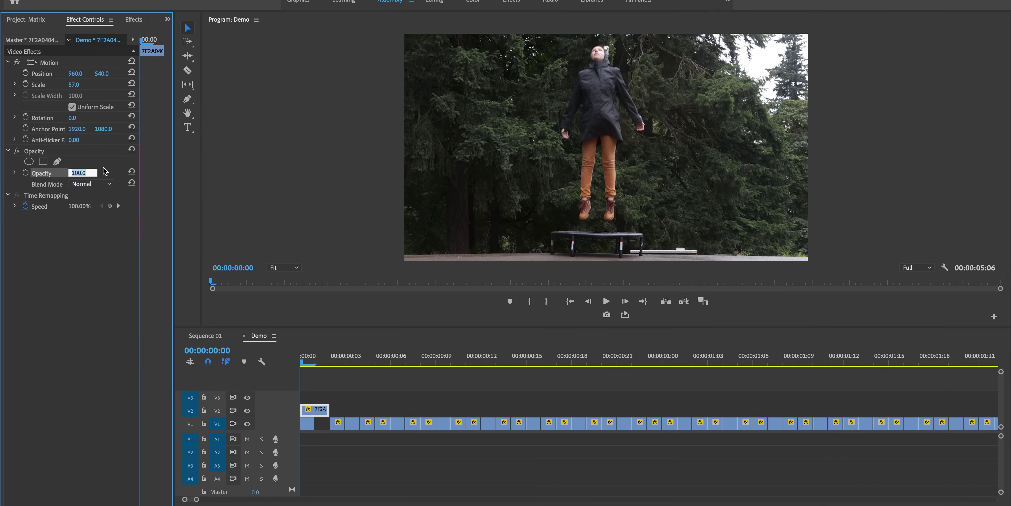
type("25")
key("Return")
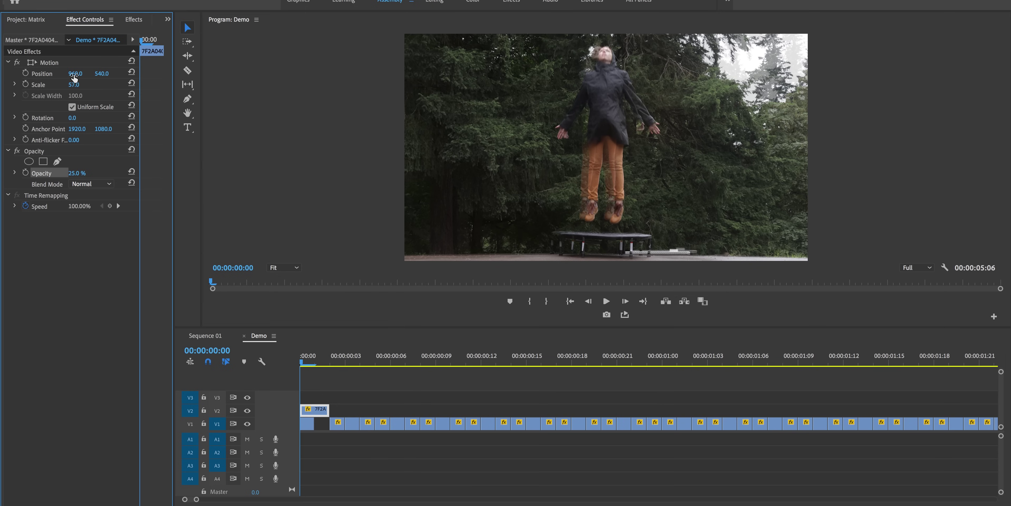
- Set its Position X to 1000 to align the jumper, restore 100% opacity, and trim to one frame
left_click_drag(75, 73, 93, 74)
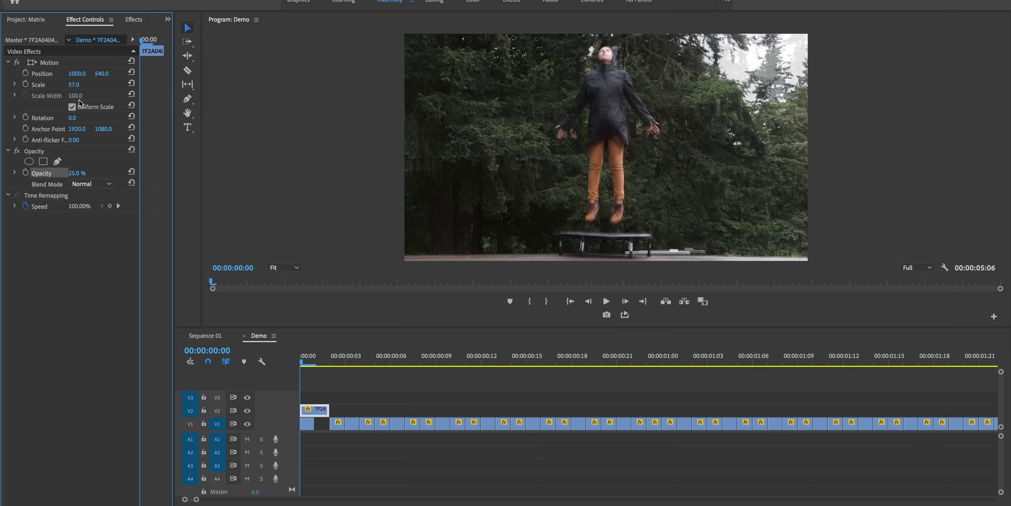
left_click(82, 172)
type("100")
key("Return")
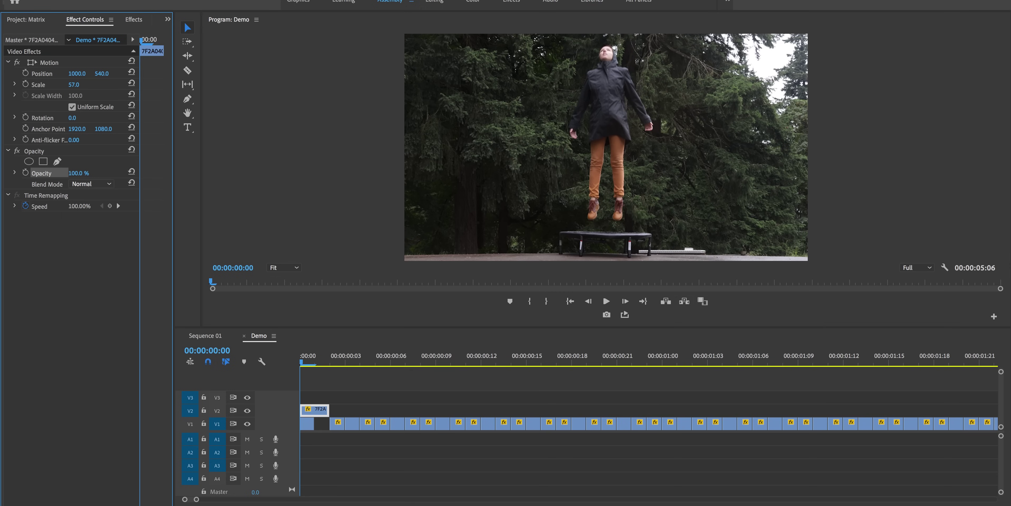
left_click_drag(301, 409, 321, 422)
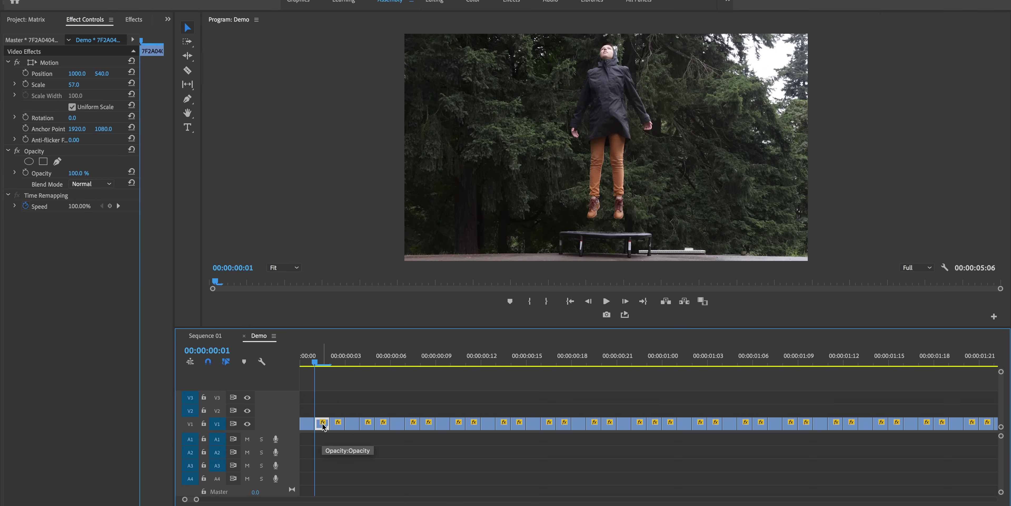
key("Right")
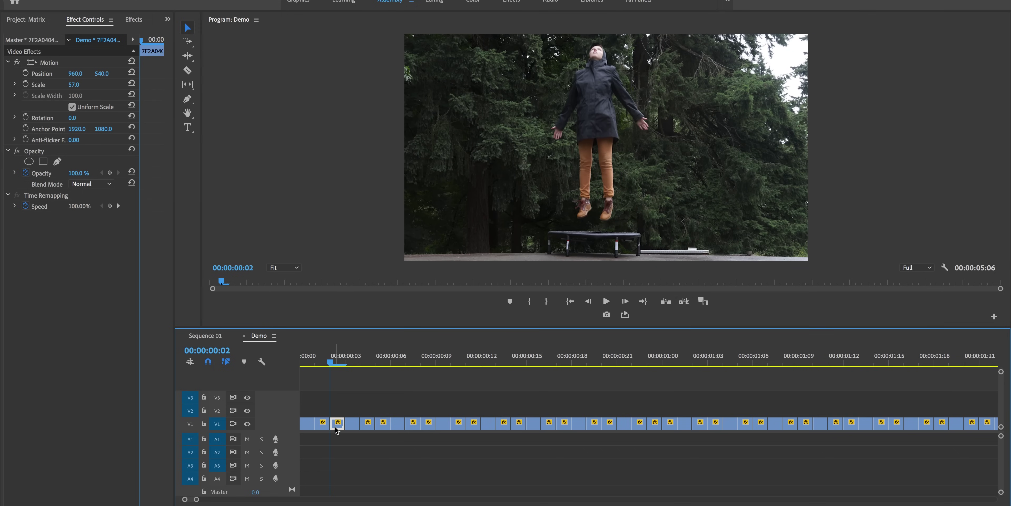
- Lift the frame-2 clip onto V2 and set it to 25% opacity for comparison
left_click_drag(334, 423, 315, 409)
left_click(322, 358)
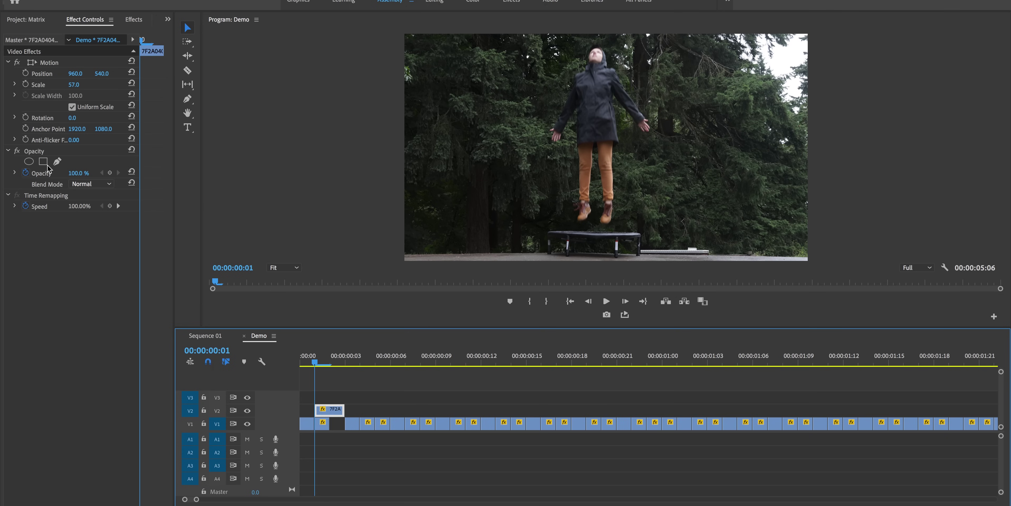
left_click(31, 174)
left_click(84, 172)
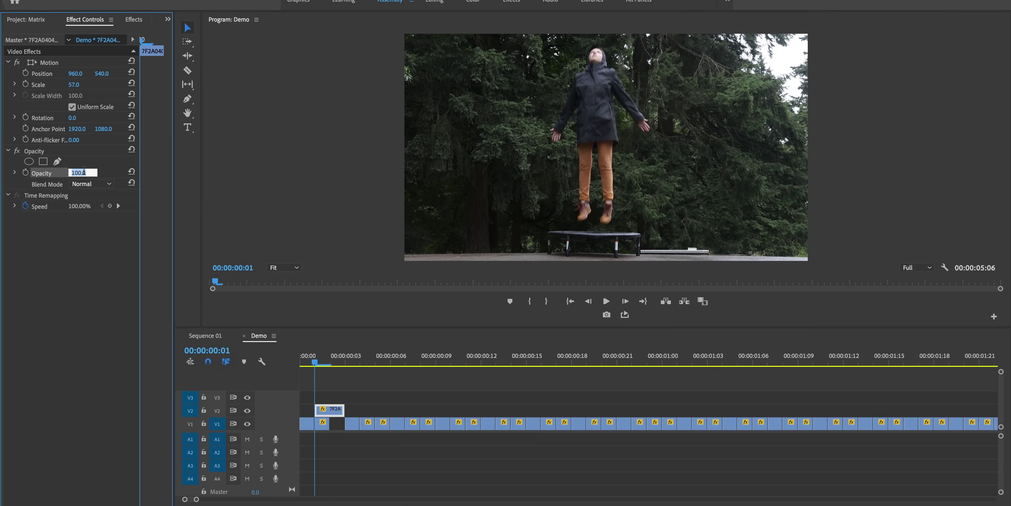
type("25")
key("Return")
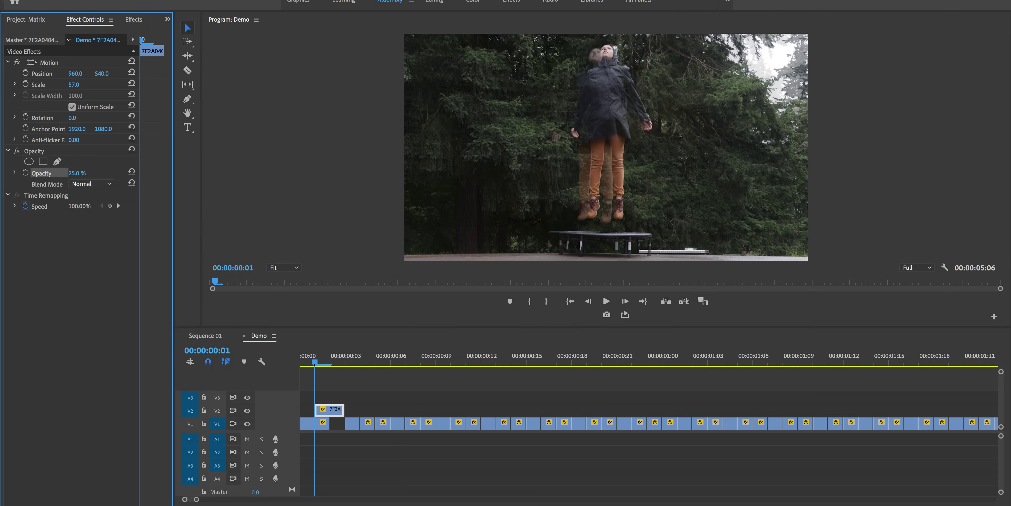
- Set its Position X to 1017, restore 100% opacity, trim it to one frame, and return it to V1
left_click_drag(75, 74, 98, 73)
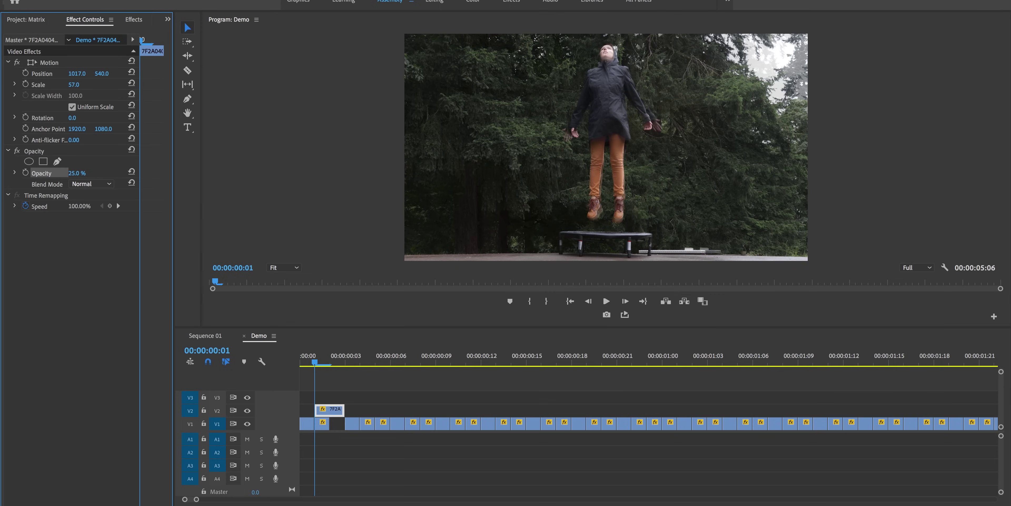
left_click(75, 173)
type("100")
key("Return")
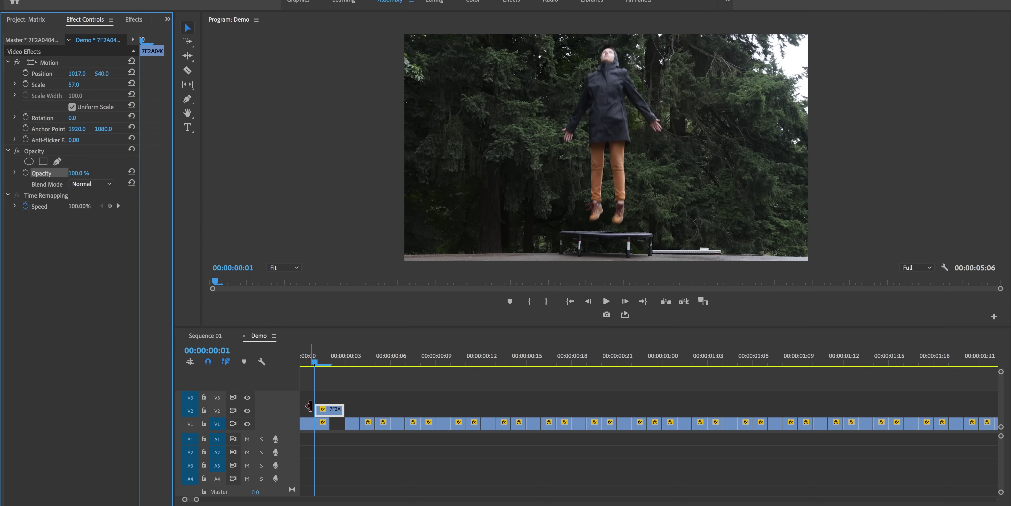
left_click_drag(316, 408, 337, 422)
left_click(338, 359)
key("Right")
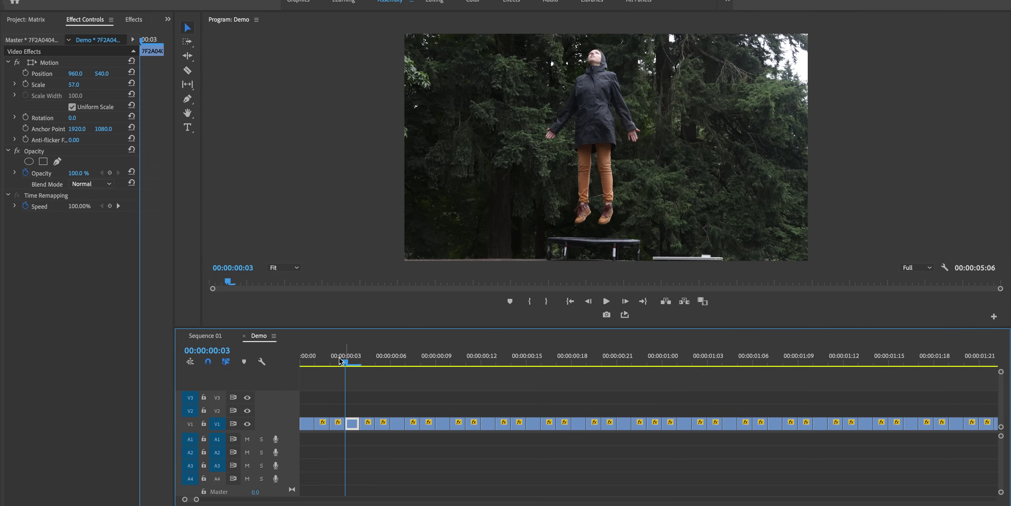